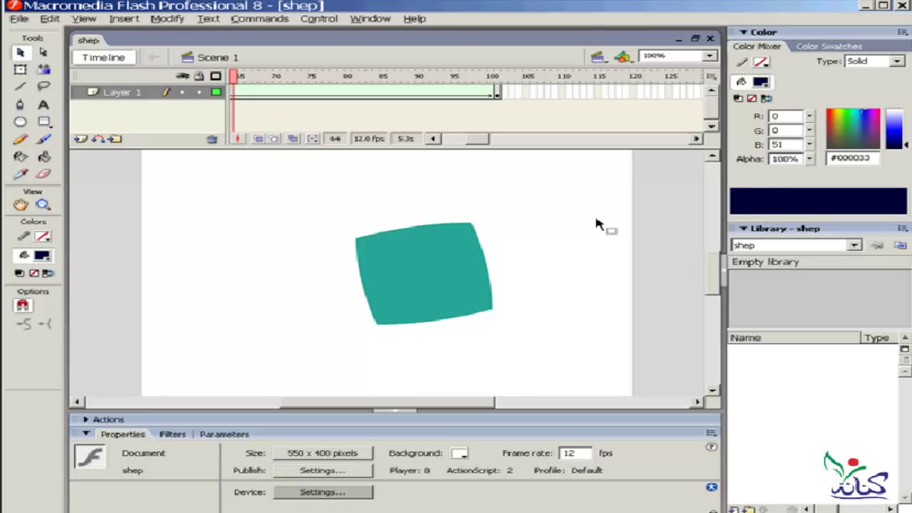
Check the tween near frame 63, then select frames 13 through 64 on Layer 1
drag(477, 140, 452, 139)
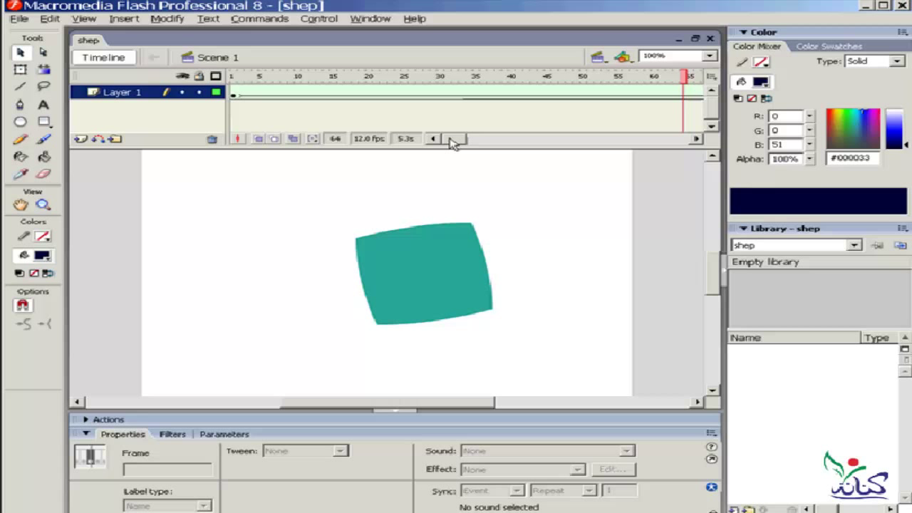
click(676, 93)
drag(676, 93, 318, 93)
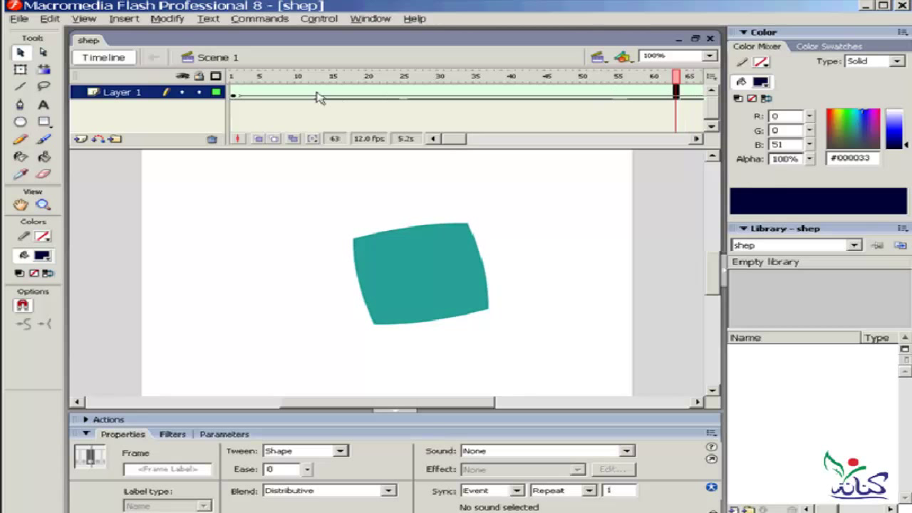
Clear the selected frames 13–64 of the circle-to-square tween
right_click(448, 92)
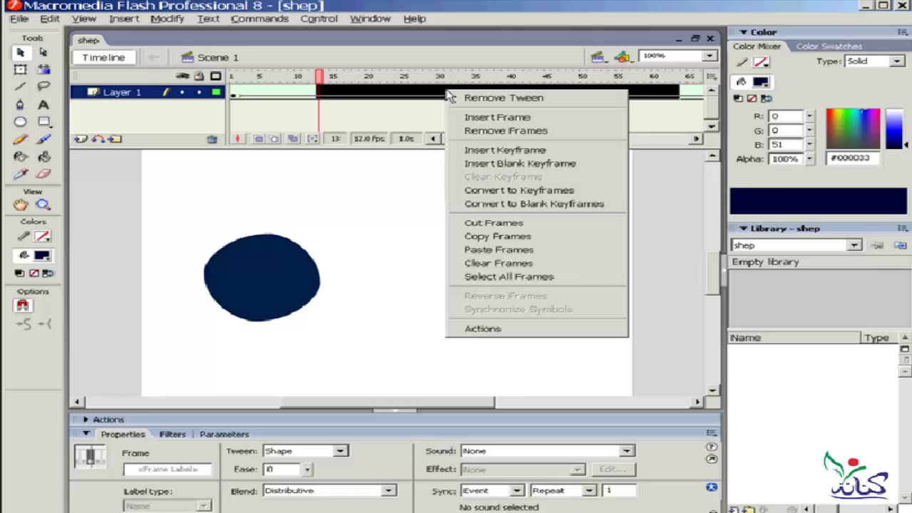
click(590, 274)
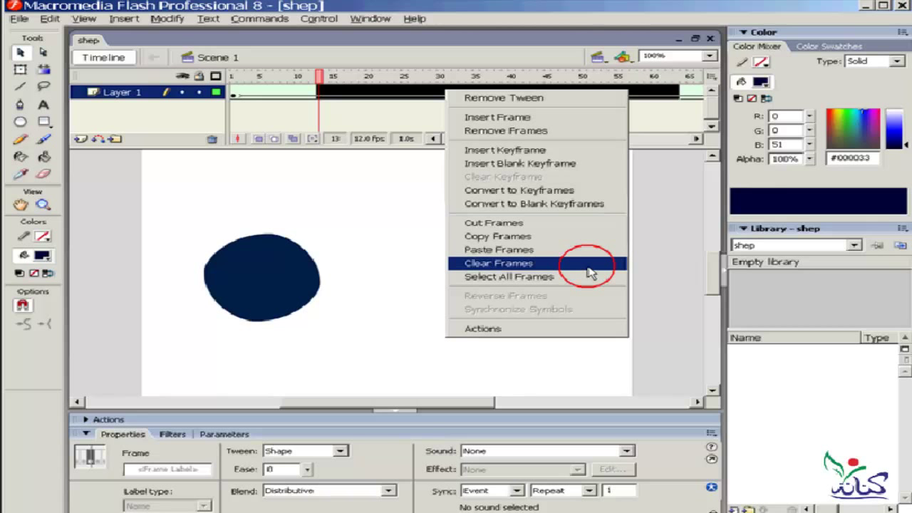
click(468, 121)
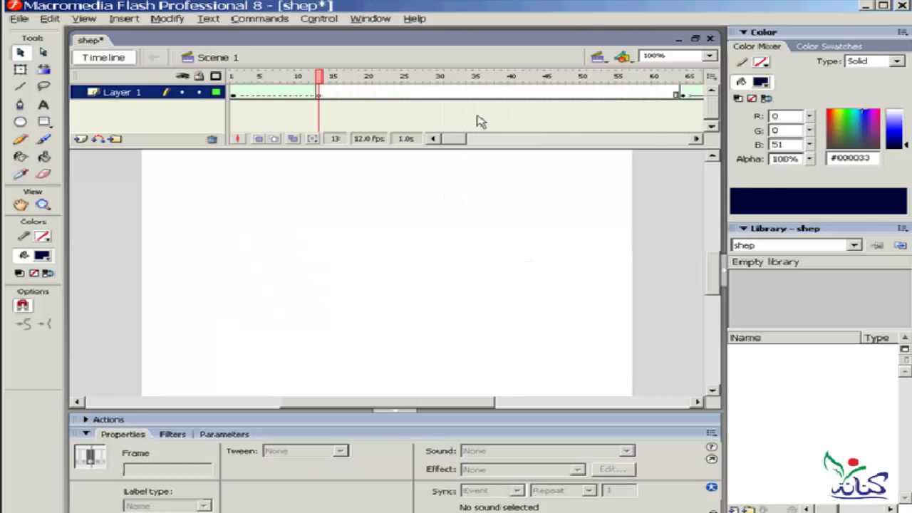
Remove the emptied frames so the tween ends at frame 50, then preview it
double_click(530, 95)
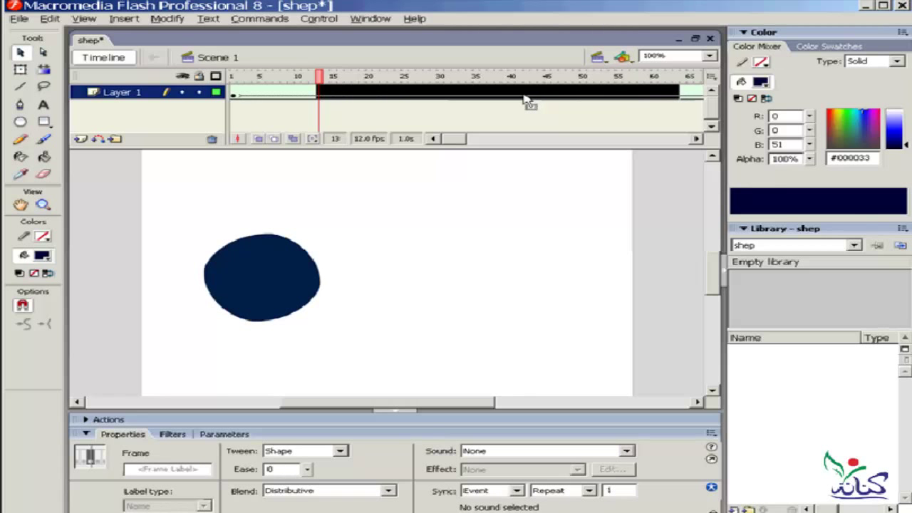
right_click(527, 102)
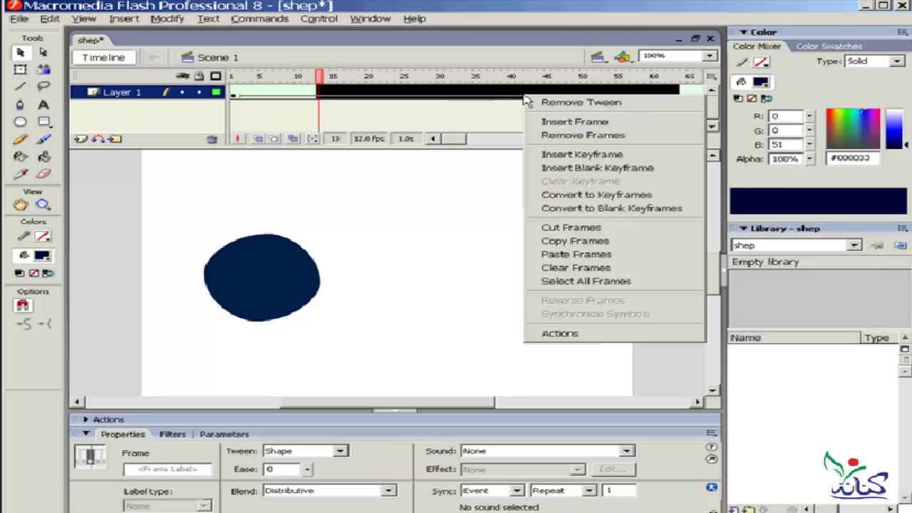
click(586, 135)
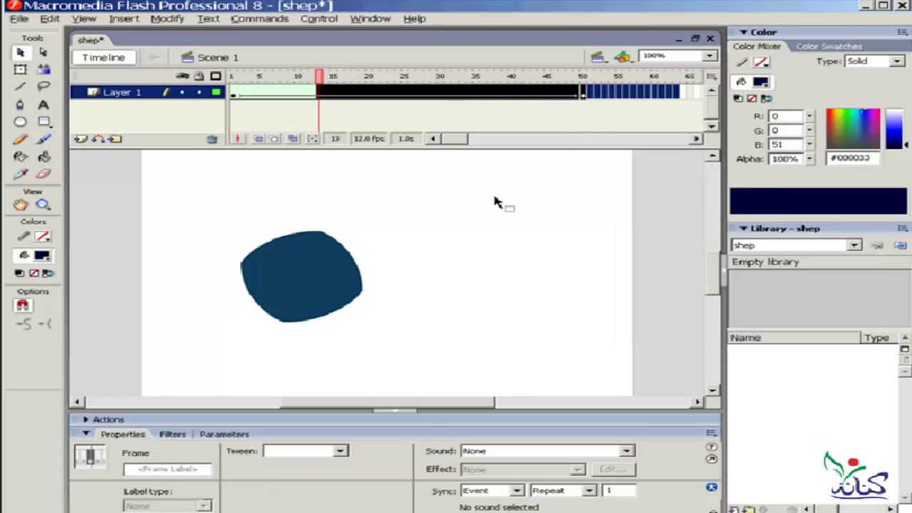
click(495, 202)
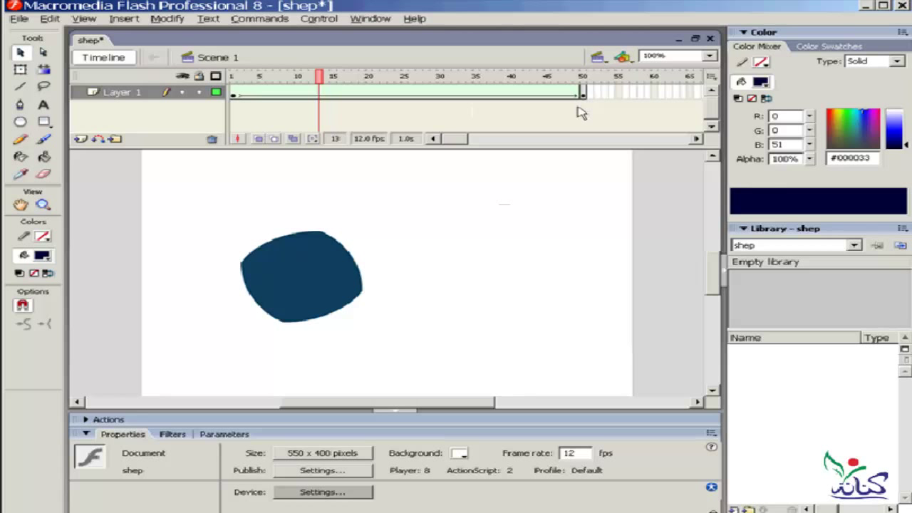
mouse_move(323, 80)
mouse_down()
mouse_move(584, 85)
mouse_move(223, 116)
mouse_move(585, 122)
mouse_move(226, 122)
mouse_up()
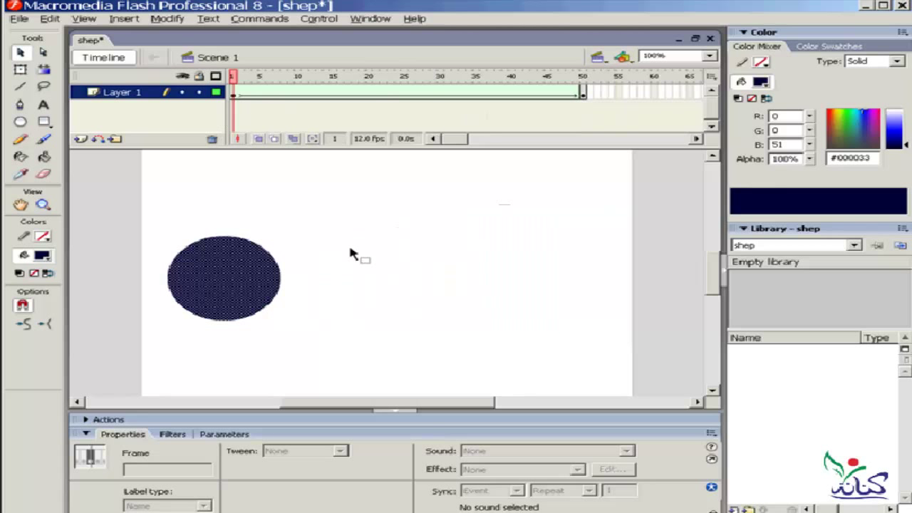
Add a shape hint to the dark circle on frame 1 via Modify > Shape > Add Shape Hint
click(359, 255)
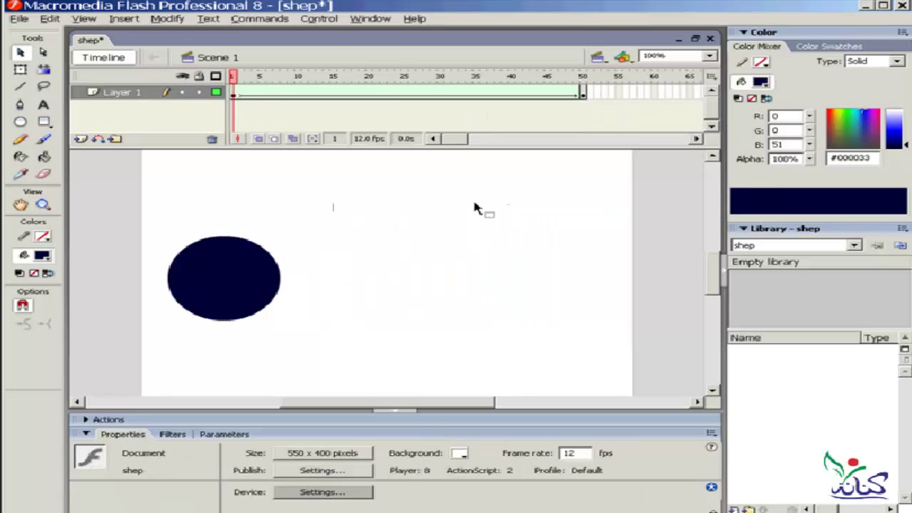
click(237, 267)
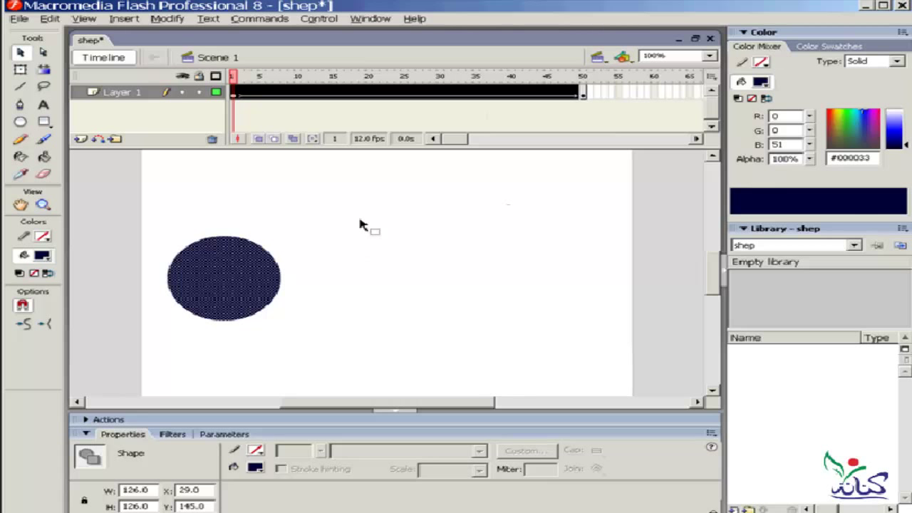
click(169, 20)
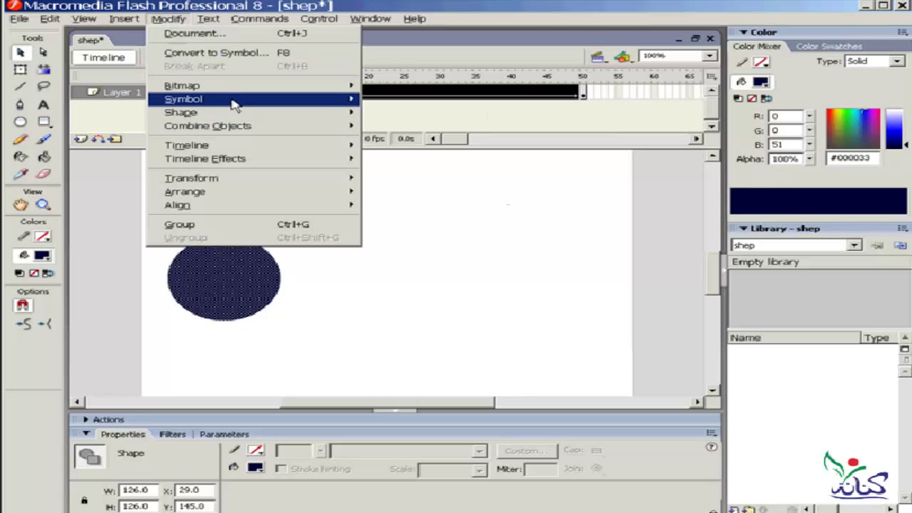
mouse_move(181, 113)
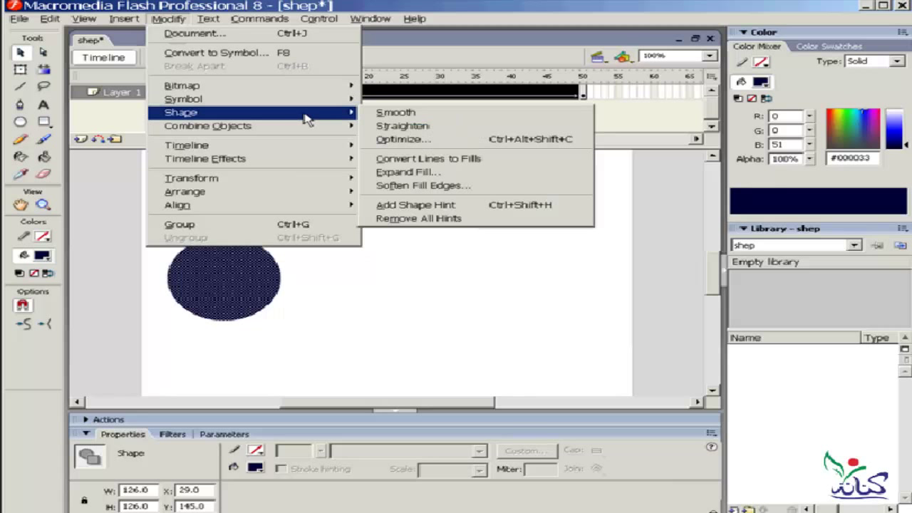
click(523, 207)
click(304, 203)
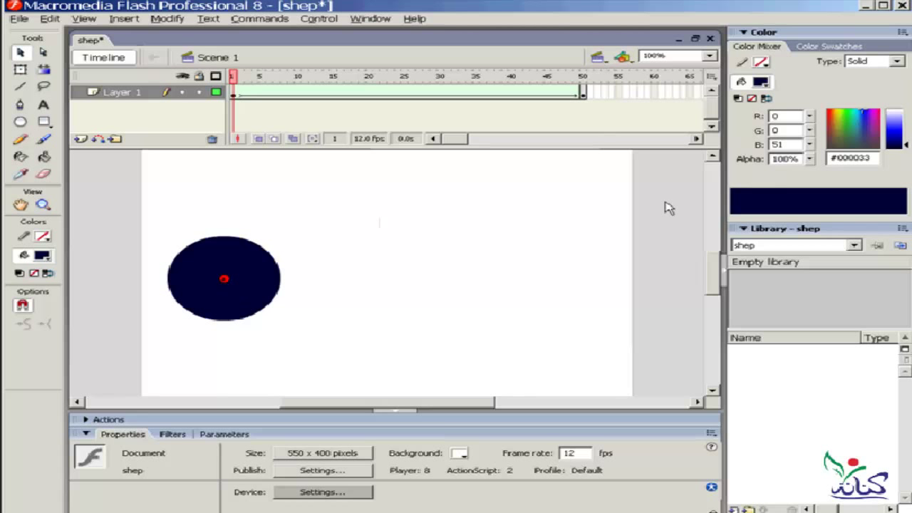
Zoom the stage to 400% and bring the circle's red shape hint into view
click(711, 57)
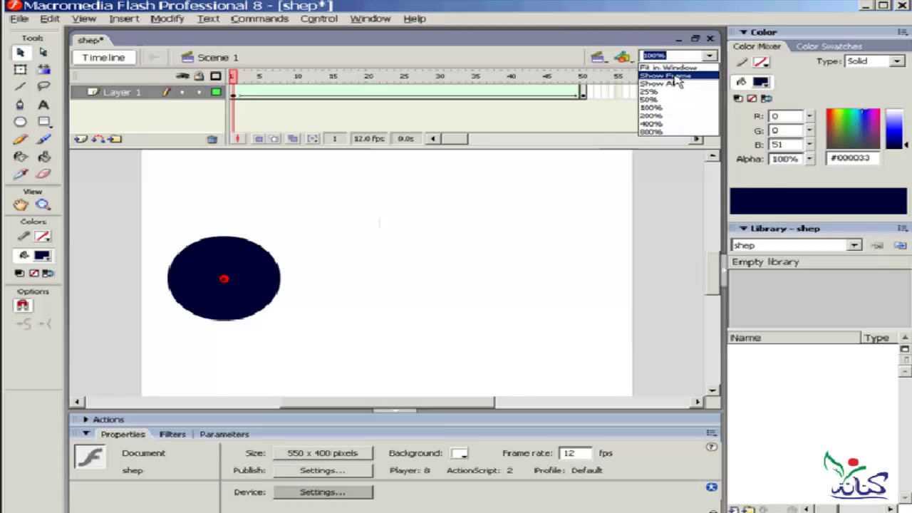
click(659, 124)
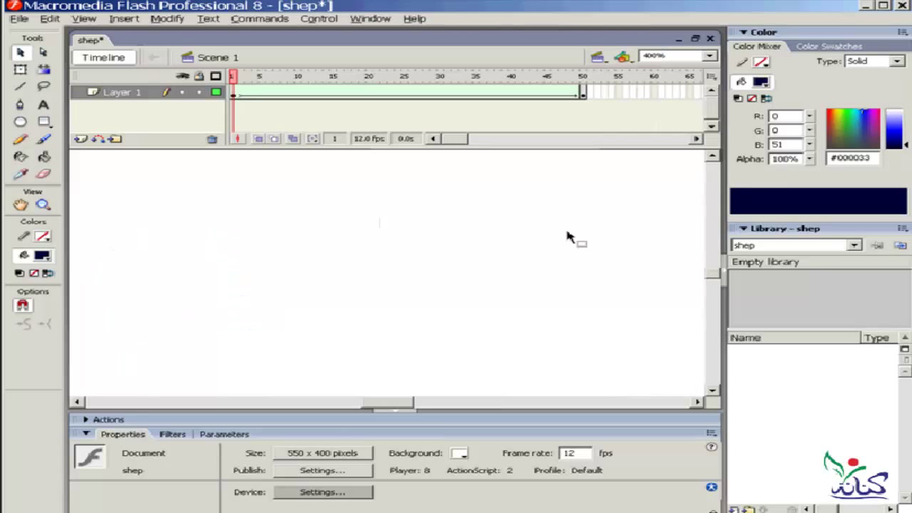
drag(716, 277, 713, 291)
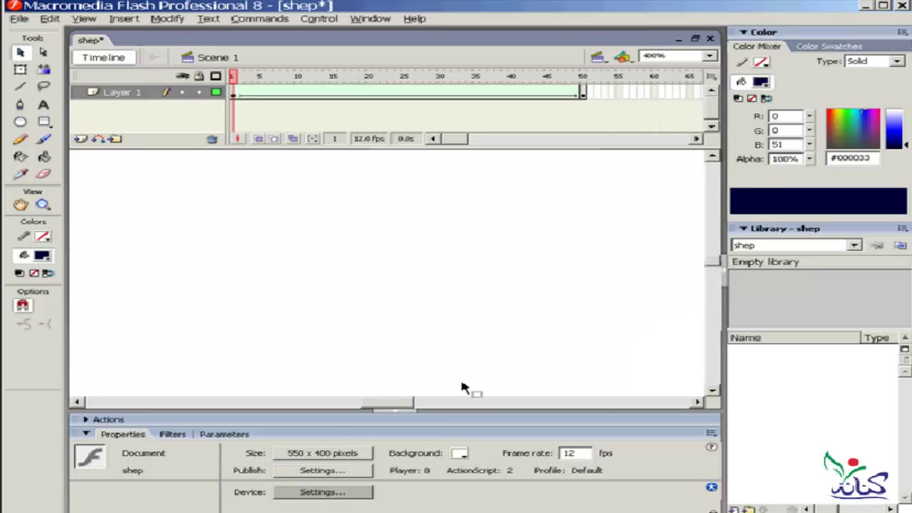
drag(400, 404, 311, 405)
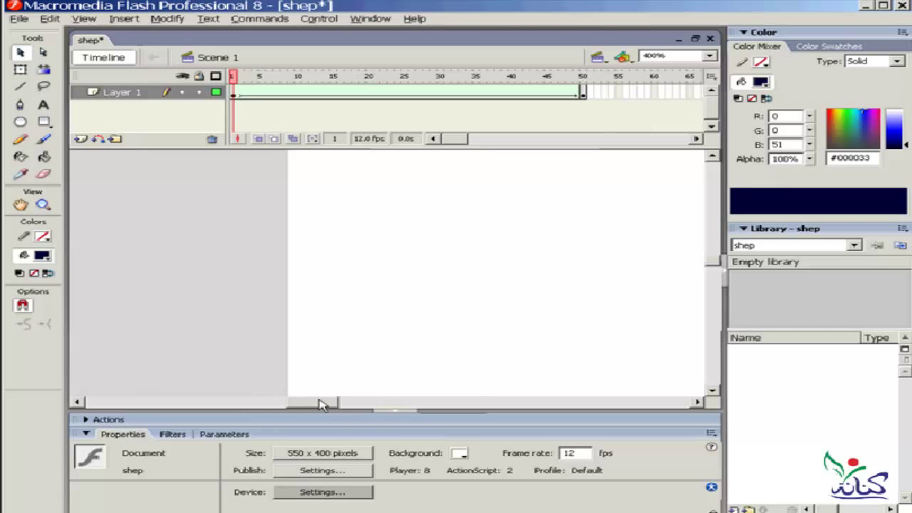
drag(719, 267, 714, 289)
drag(323, 404, 341, 403)
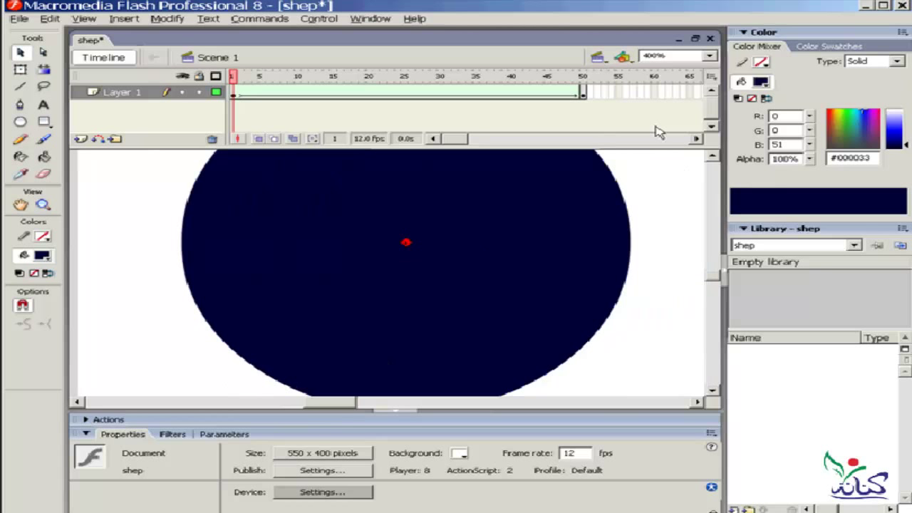
Set the stage zoom to Show Frame, then to Show All
click(711, 56)
click(710, 75)
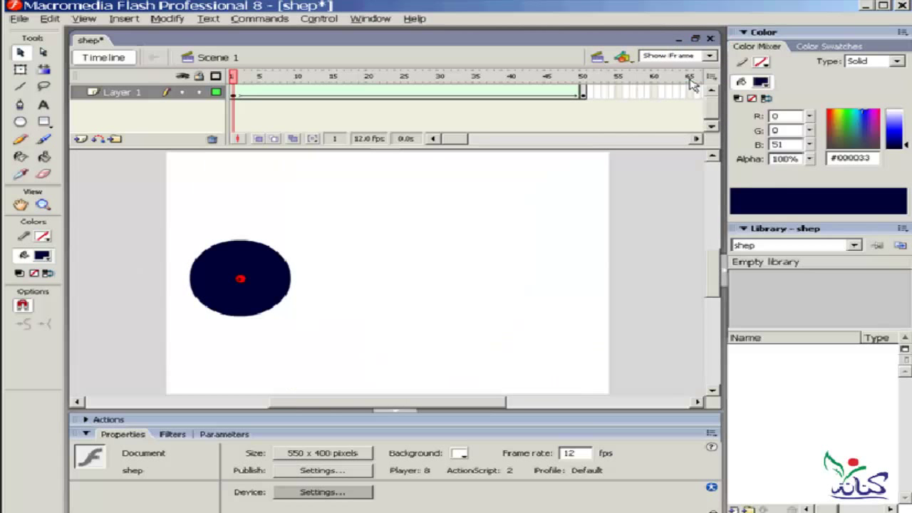
click(711, 57)
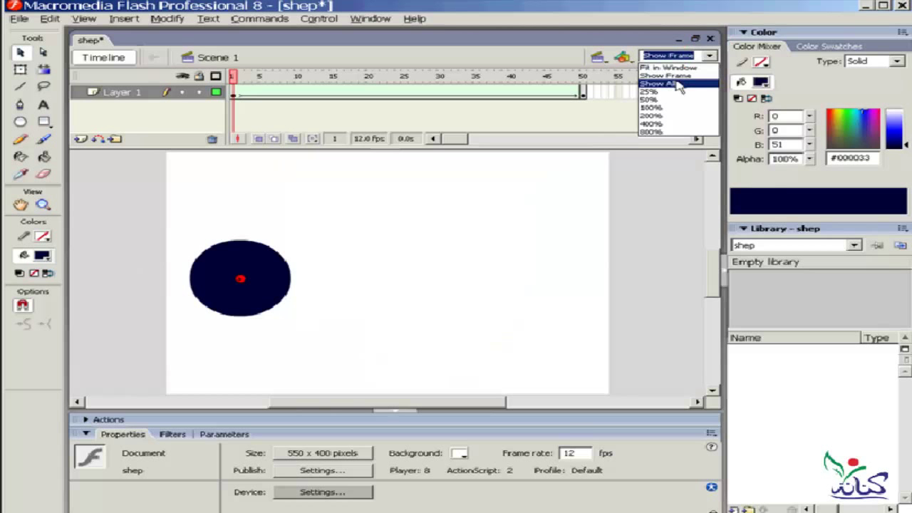
click(658, 83)
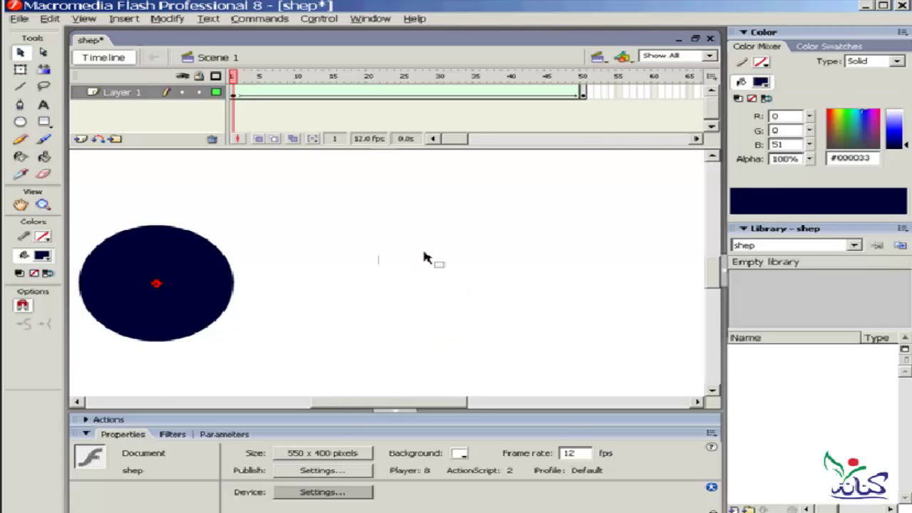
Pin hint 'a' to the circle's top edge on frame 1 and the square's top-left corner on frame 50
mouse_move(232, 77)
mouse_down()
mouse_move(587, 78)
mouse_move(233, 77)
mouse_up()
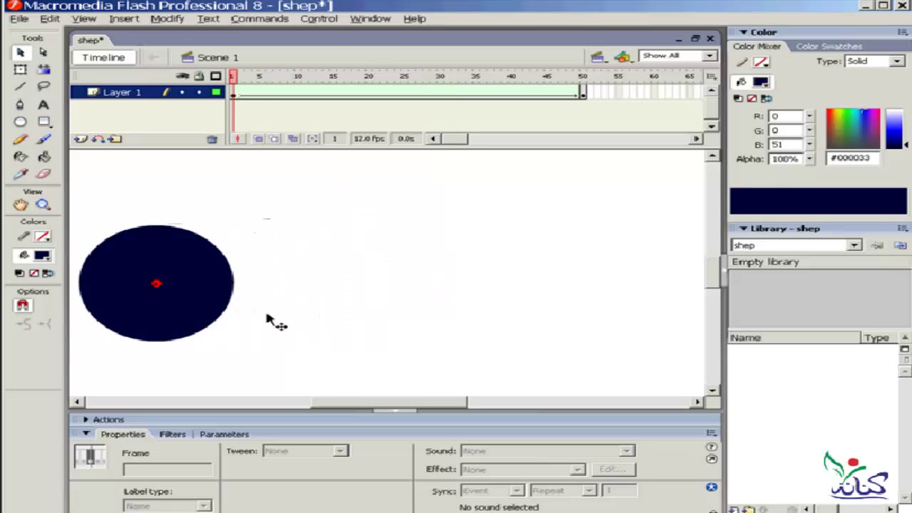
click(158, 287)
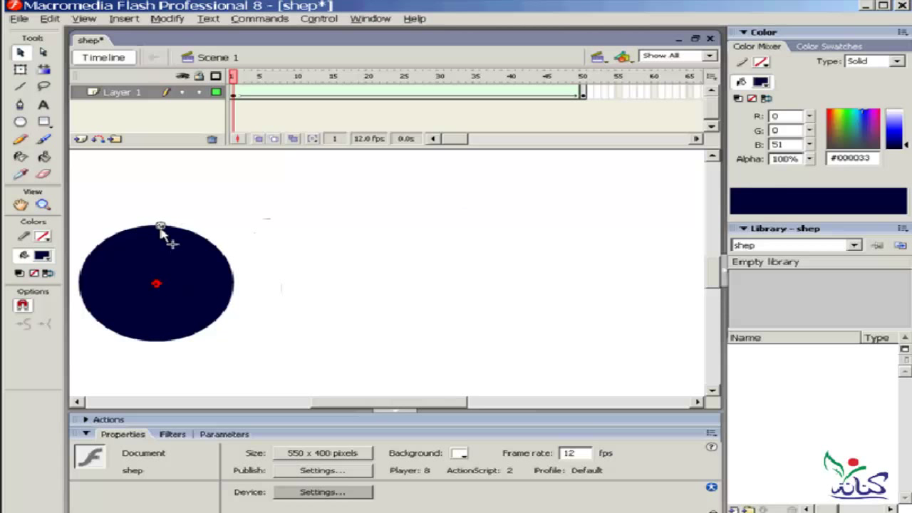
drag(160, 228, 161, 226)
click(584, 94)
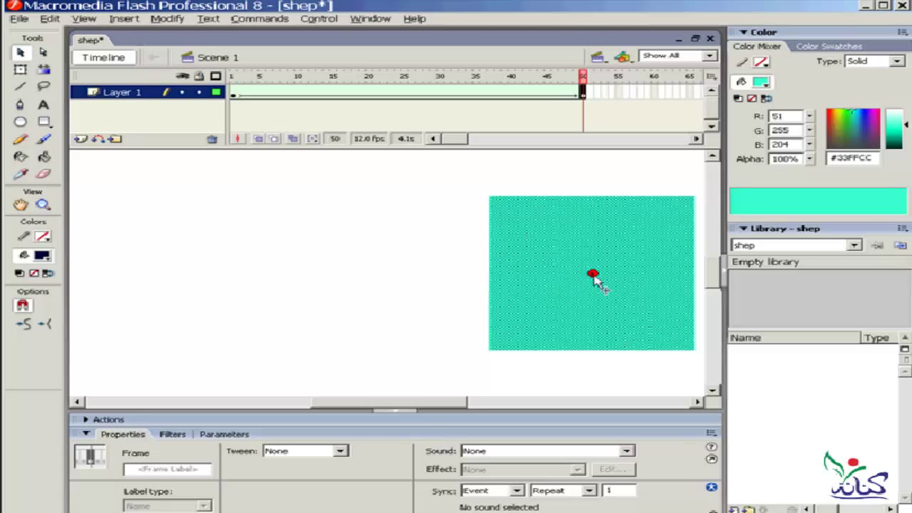
drag(592, 275, 489, 197)
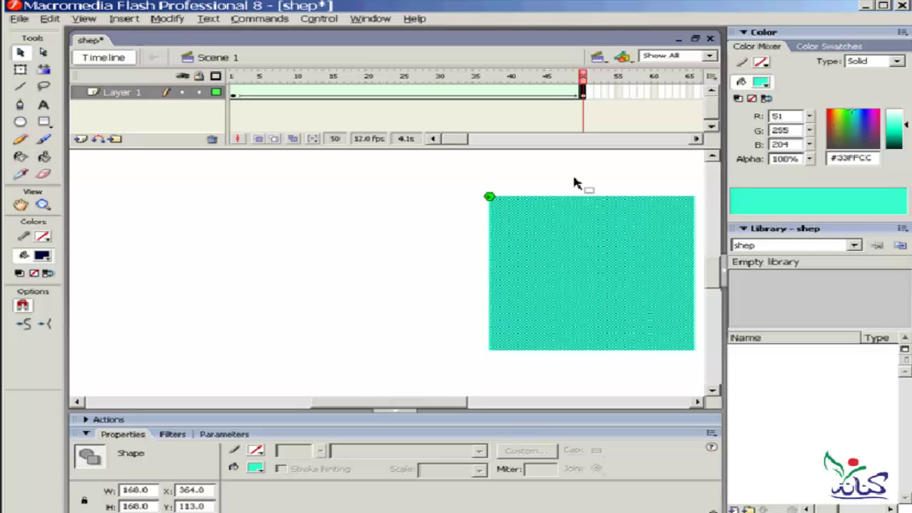
key(comma)
key(comma)
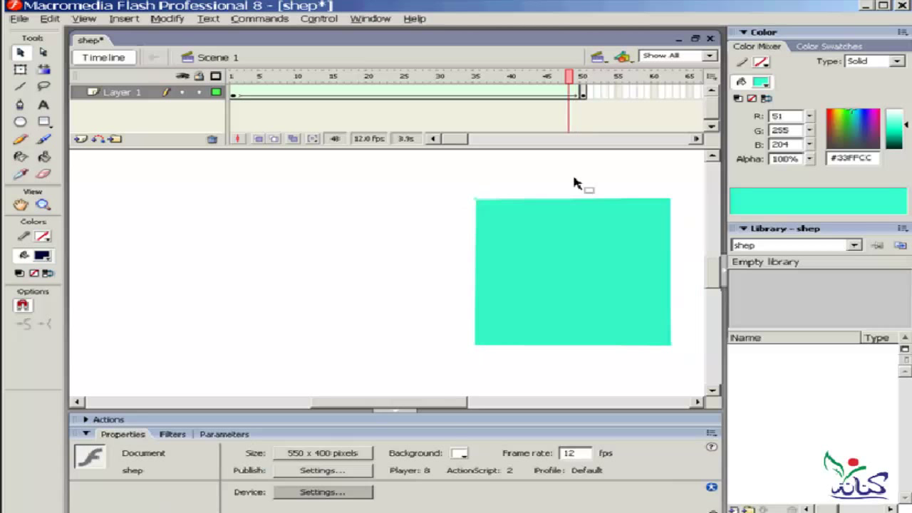
key(comma)
key(comma)
key(comma)
key(comma)
key(comma)
key(comma)
key(comma)
key(comma)
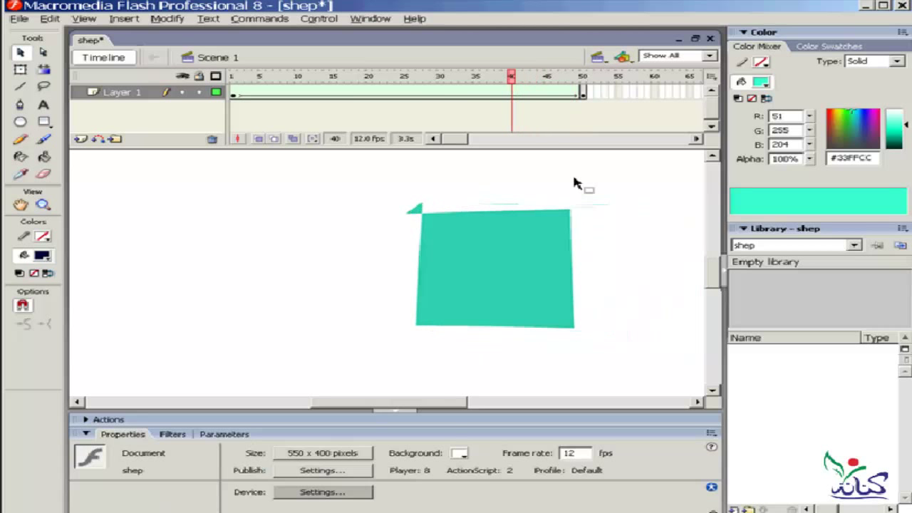
key(comma)
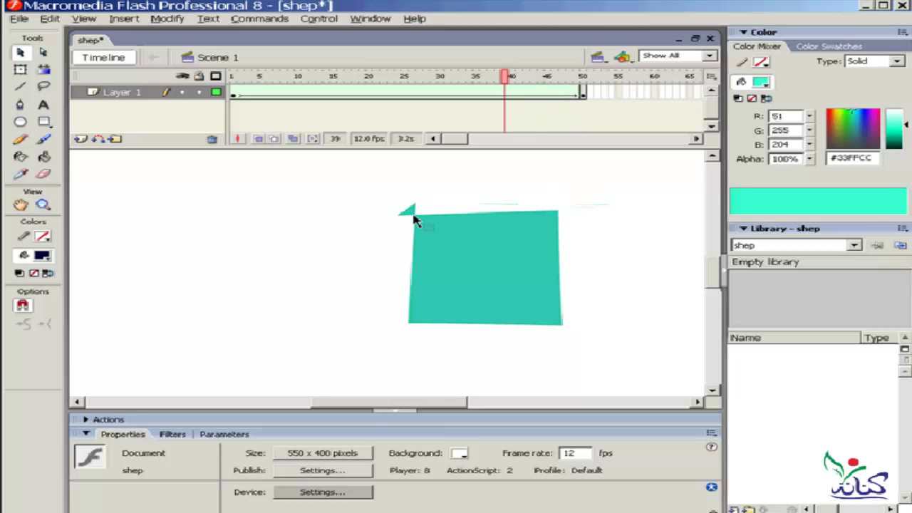
key(comma)
key(comma)
key(comma)
key(comma)
key(comma)
key(comma)
key(comma)
key(comma)
key(comma)
key(comma)
key(comma)
key(comma)
key(comma)
key(comma)
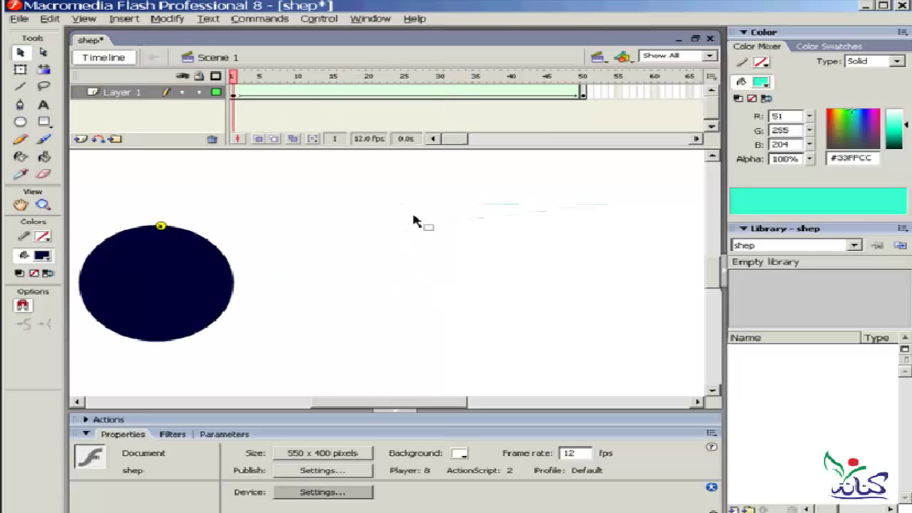
key(period)
key(period)
key(period)
key(period)
key(period)
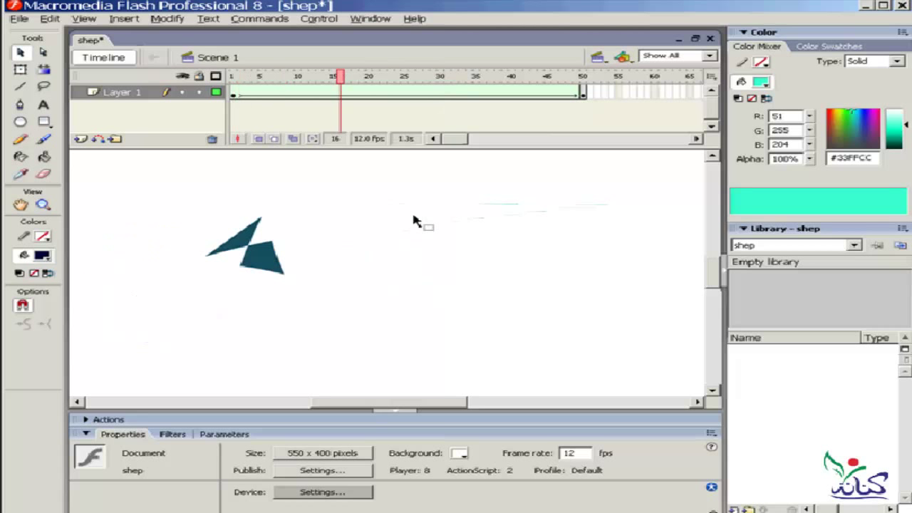
key(period)
key(period)
key(period)
key(comma)
key(comma)
key(comma)
key(comma)
key(comma)
key(comma)
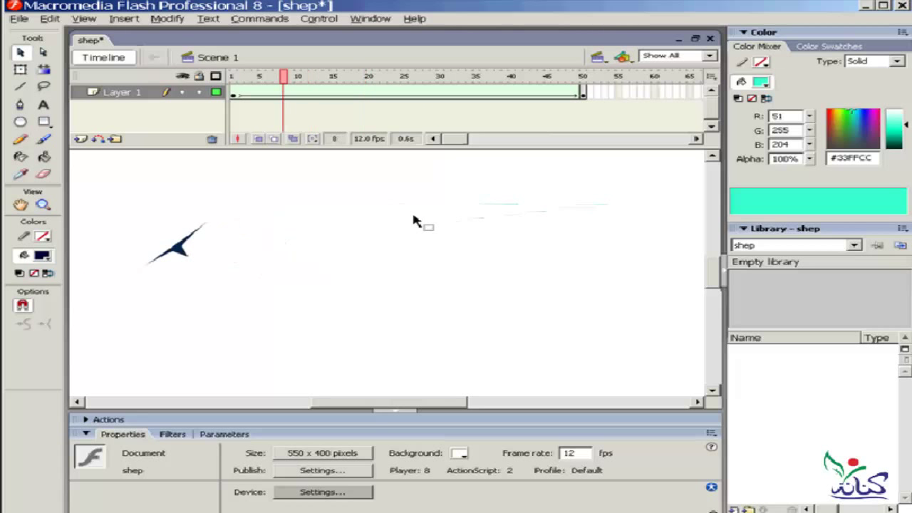
key(comma)
key(comma)
key(comma)
key(comma)
key(comma)
key(comma)
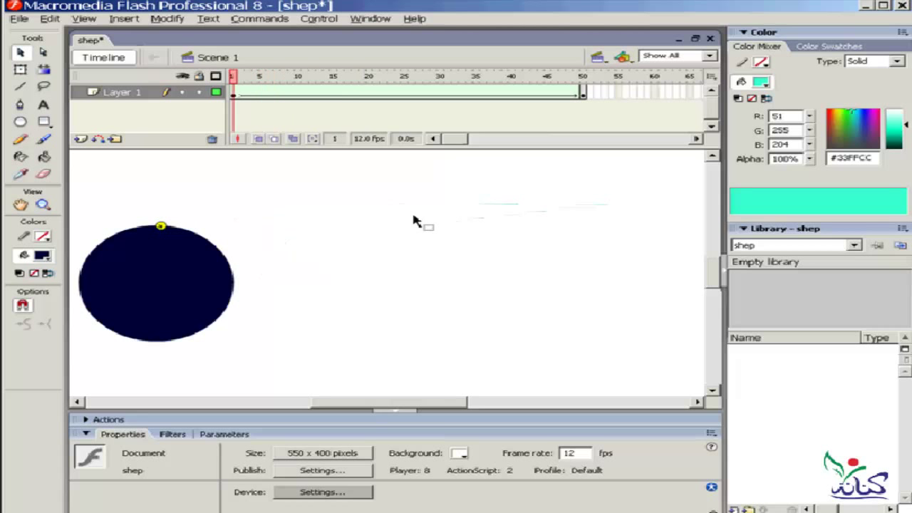
key(period)
key(period)
key(period)
key(period)
key(period)
key(period)
key(period)
key(period)
key(period)
key(period)
key(period)
key(period)
key(period)
key(period)
key(period)
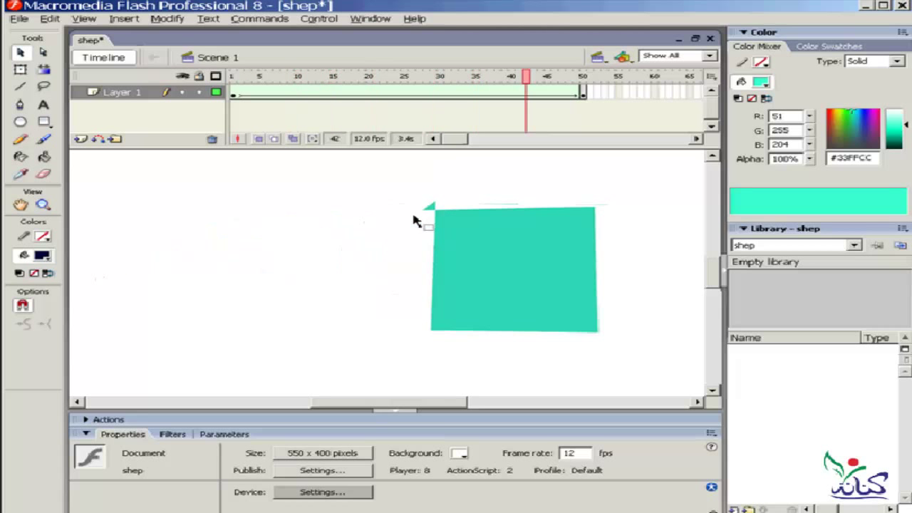
key(period)
key(period)
key(period)
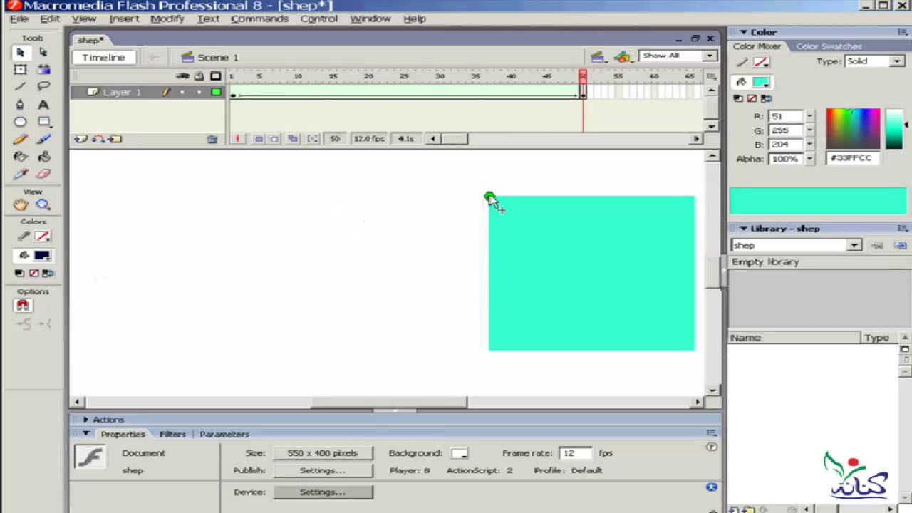
Move the end shape hint to the teal square's bottom-right corner
drag(490, 197, 695, 350)
key(comma)
key(comma)
key(comma)
key(comma)
key(comma)
key(comma)
key(comma)
key(comma)
key(comma)
key(comma)
key(comma)
key(comma)
key(comma)
key(comma)
key(comma)
key(comma)
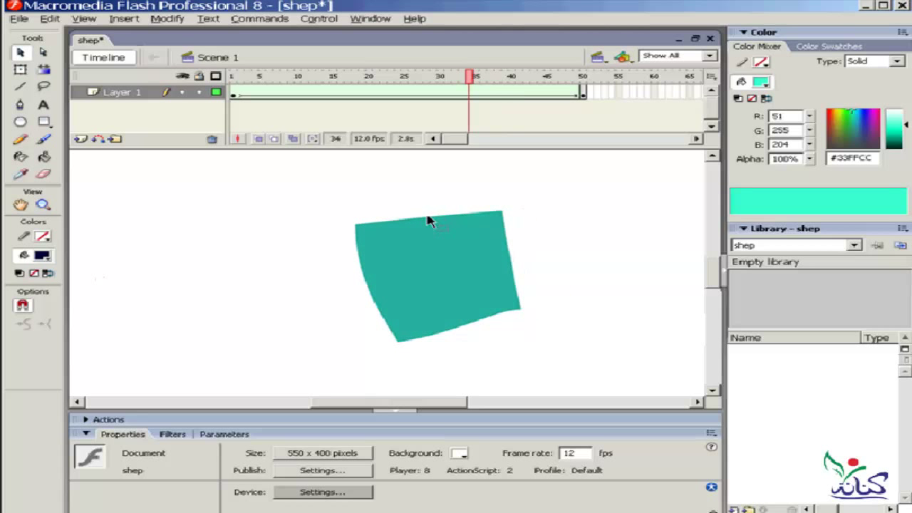
key(comma)
key(comma)
key(comma)
key(comma)
key(comma)
key(comma)
key(comma)
key(comma)
key(comma)
key(comma)
key(comma)
key(comma)
key(comma)
key(comma)
key(comma)
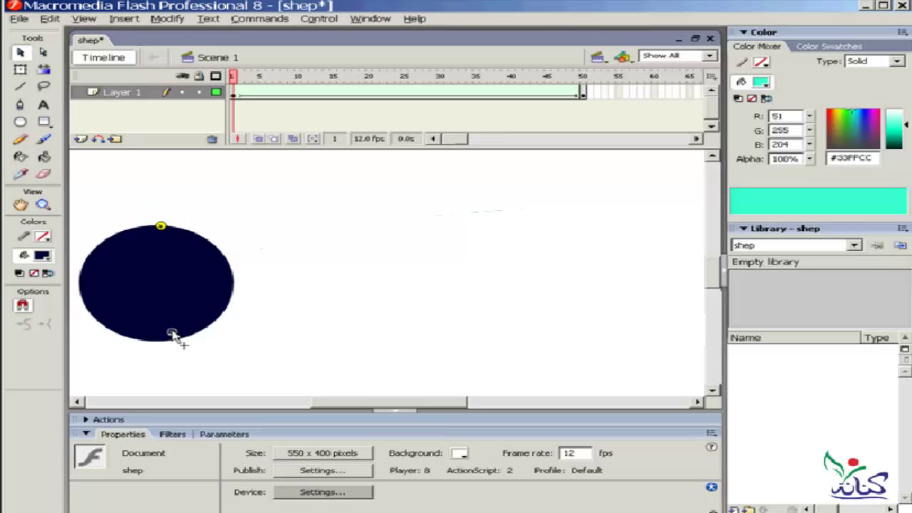
Move the start hint to the circle's bottom, preview the morph, and delete the frame-1 circle
drag(152, 280, 172, 341)
key(Return)
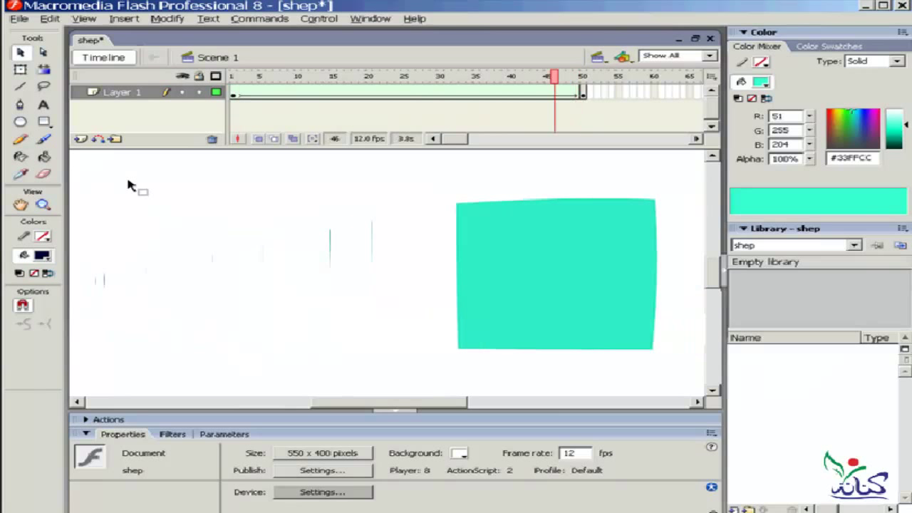
key(comma)
key(comma)
key(comma)
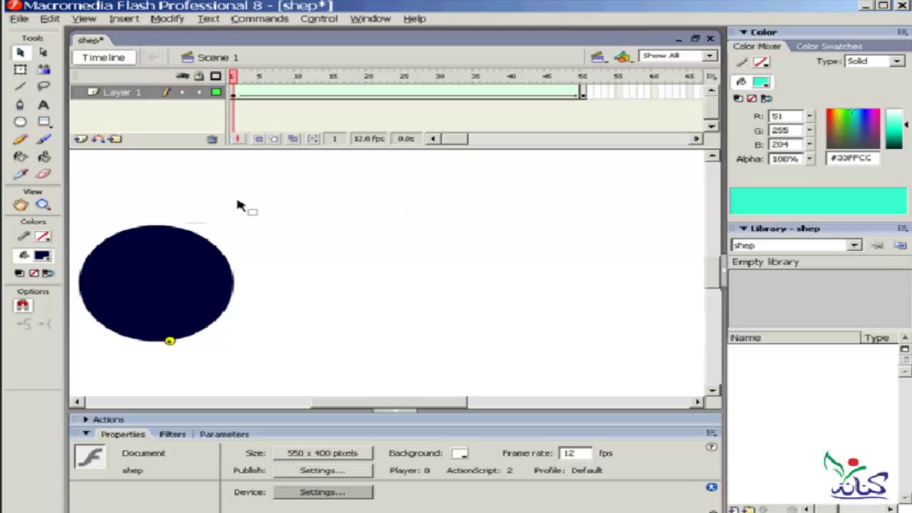
key(ctrl+a)
key(Delete)
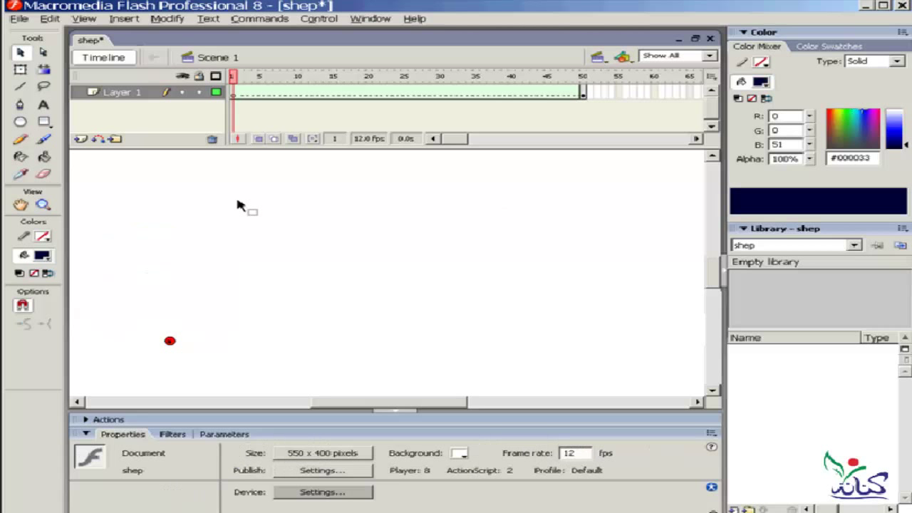
Replace Layer 1 with a new empty Layer 2
click(139, 93)
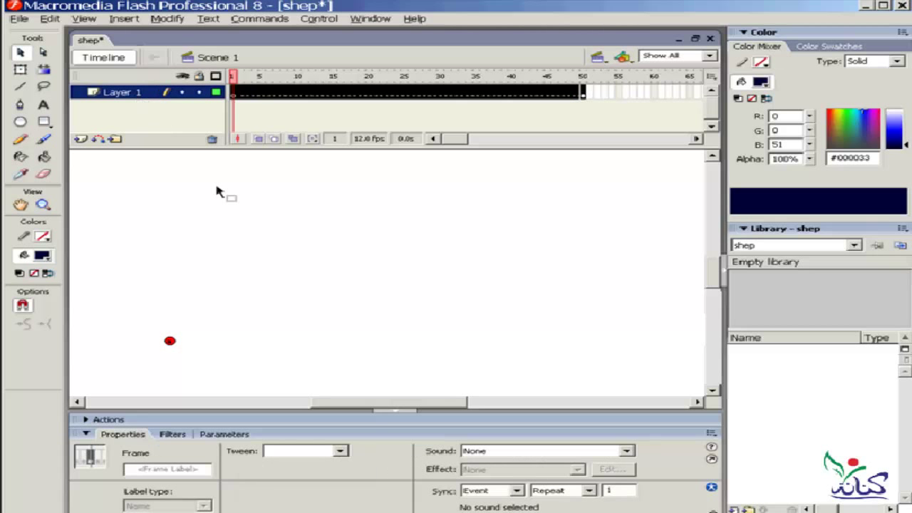
click(81, 139)
click(143, 94)
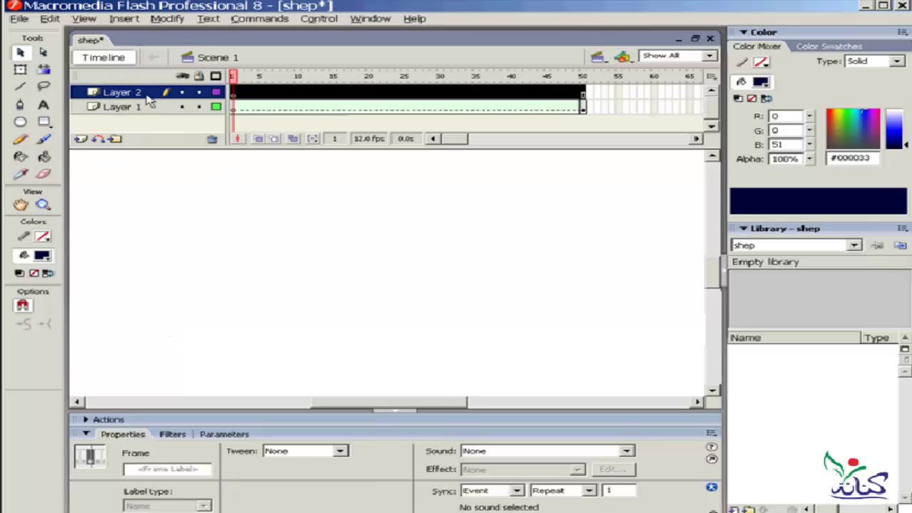
click(165, 108)
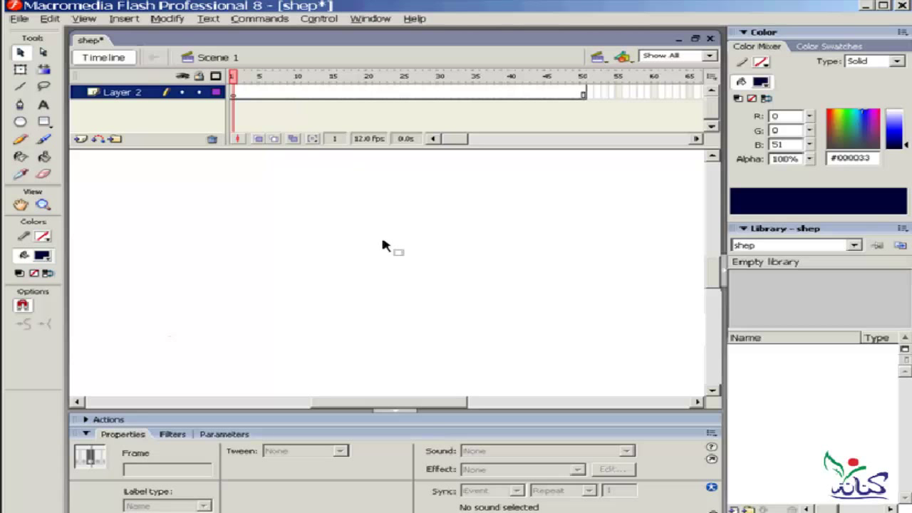
Draw a dark pentagon with the PolyStar tool on Layer 2 and move it lower left
click(234, 94)
click(44, 123)
click(50, 128)
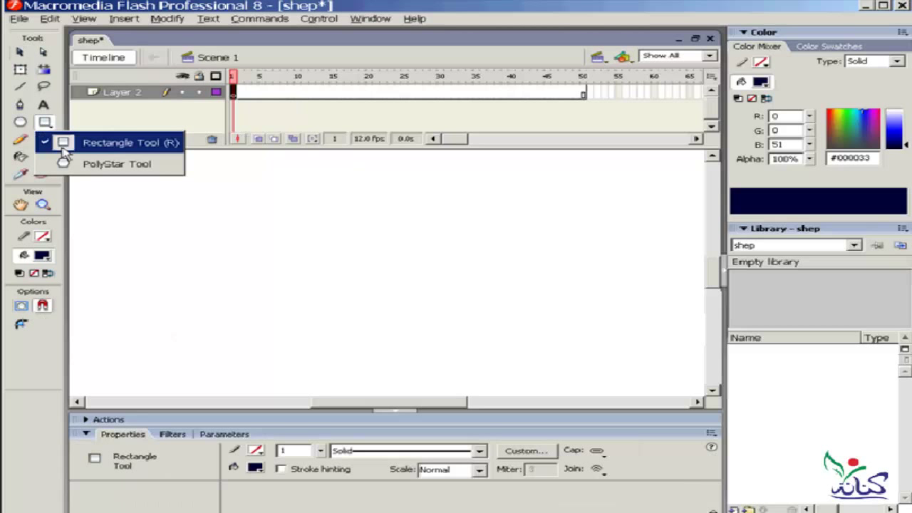
click(107, 164)
mouse_move(255, 193)
mouse_down()
mouse_move(192, 197)
mouse_move(189, 207)
mouse_up()
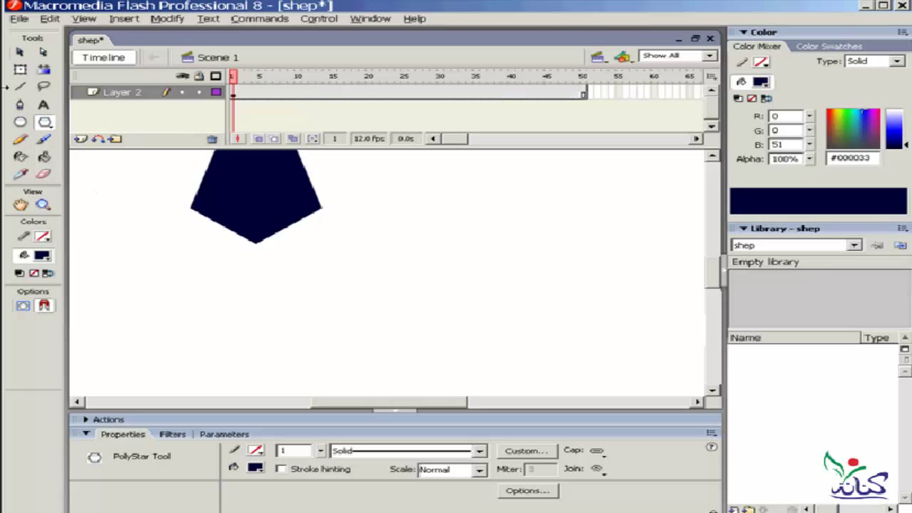
key(v)
click(221, 200)
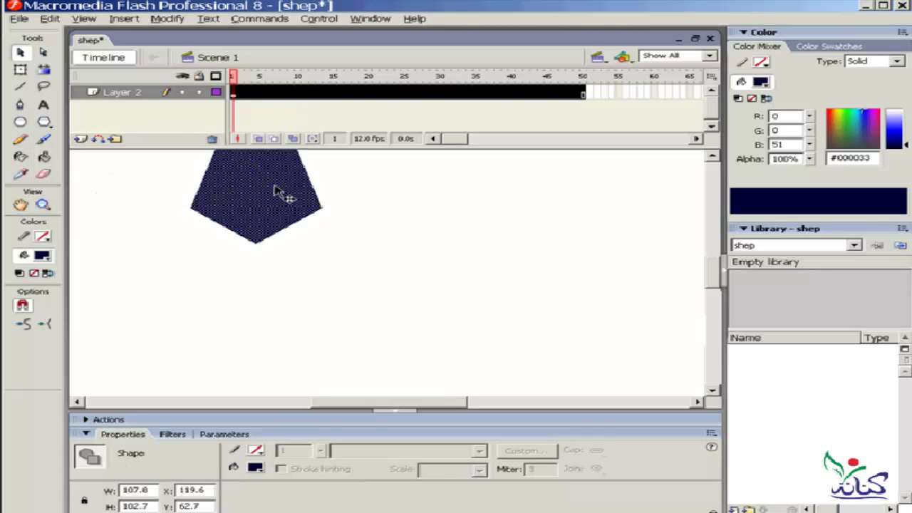
mouse_move(276, 182)
mouse_down()
mouse_move(227, 235)
mouse_move(170, 274)
mouse_up()
click(356, 255)
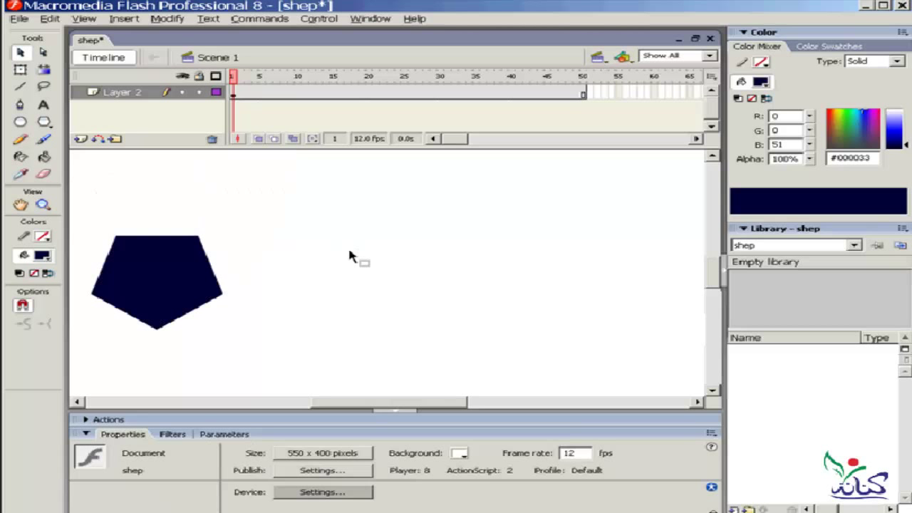
Insert a blank keyframe at frame 51 and compare it with the pentagon on frame 50
click(589, 93)
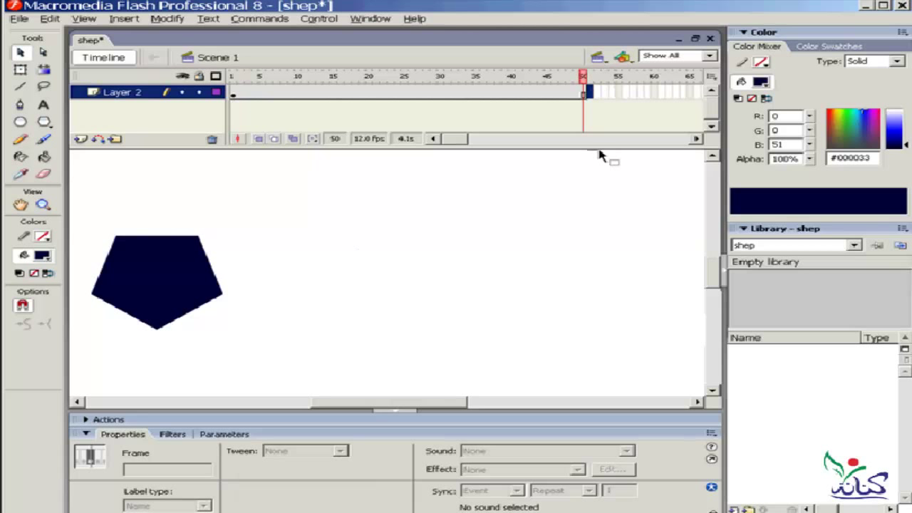
key(F7)
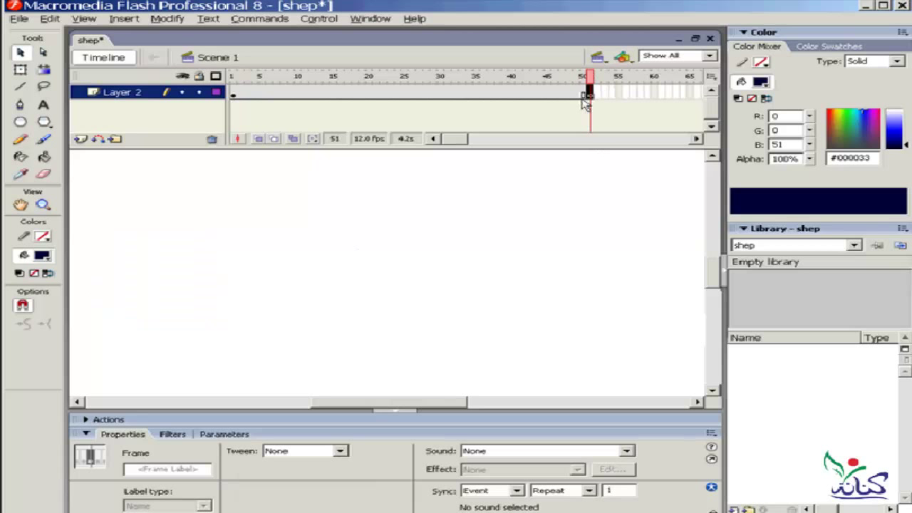
click(583, 93)
click(590, 93)
click(583, 94)
click(589, 94)
click(584, 95)
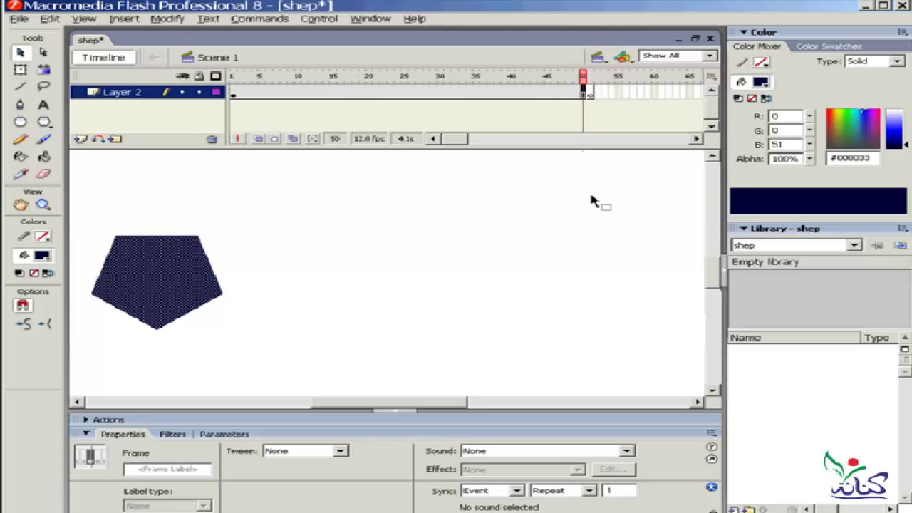
click(589, 93)
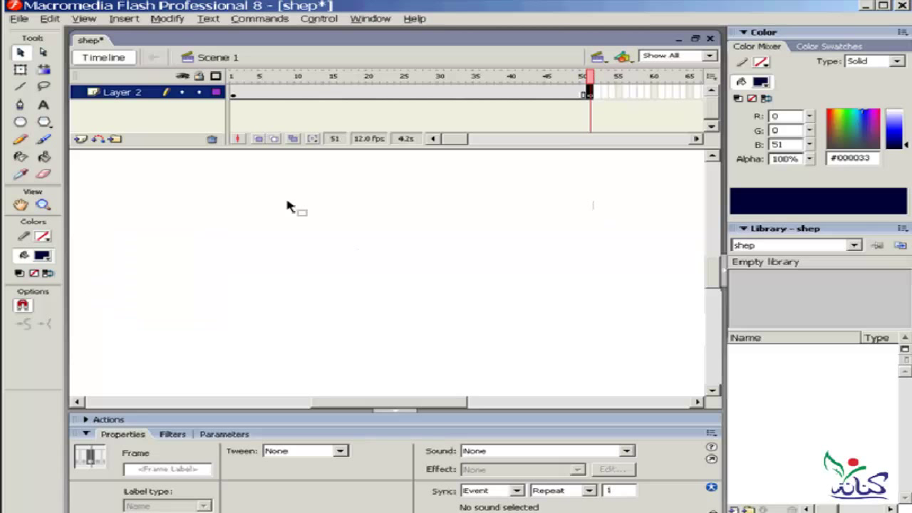
click(44, 122)
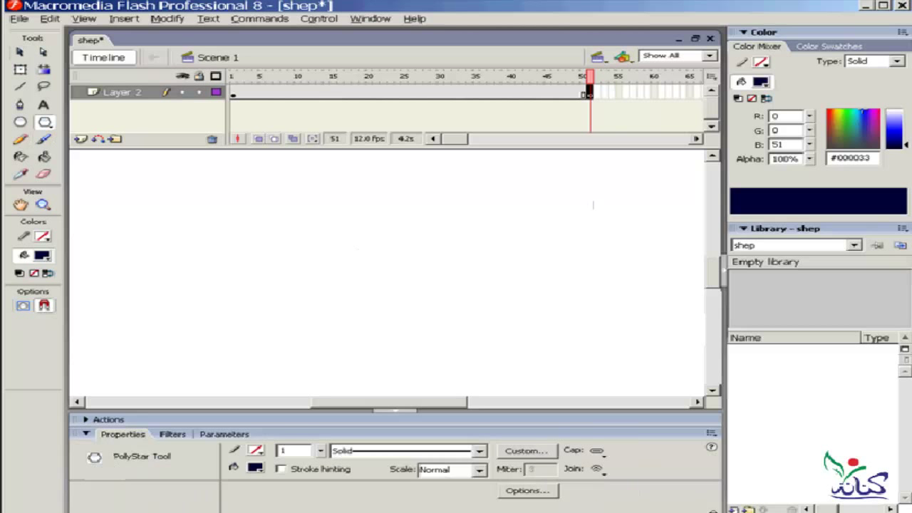
Set the PolyStar tool options to star style with 5 points and point size 0.50
click(528, 491)
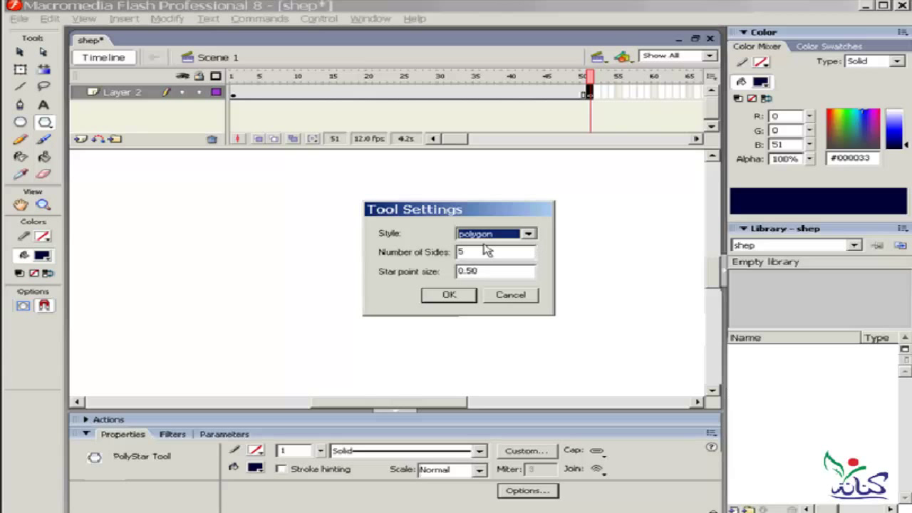
click(528, 234)
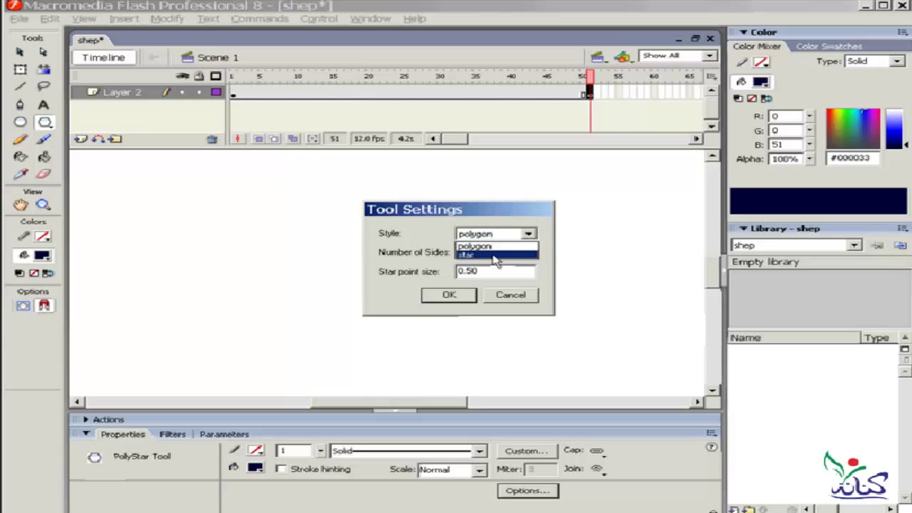
click(492, 254)
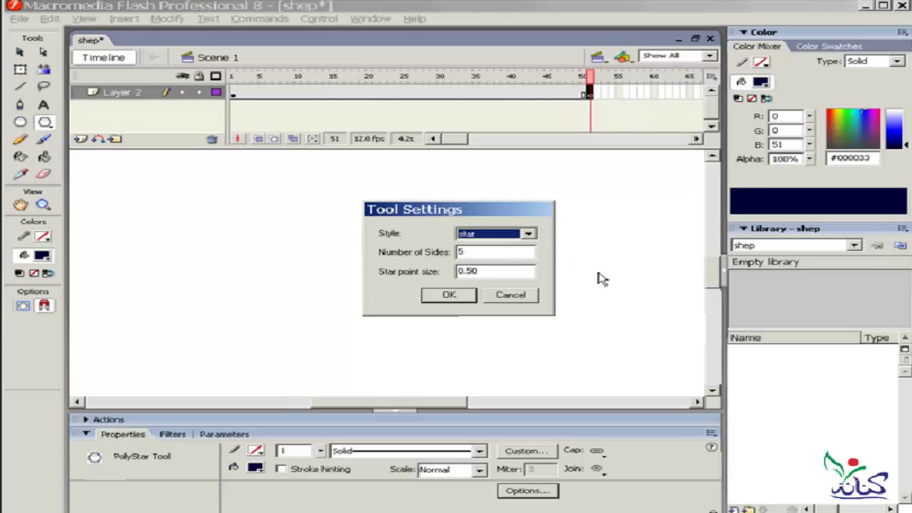
click(449, 295)
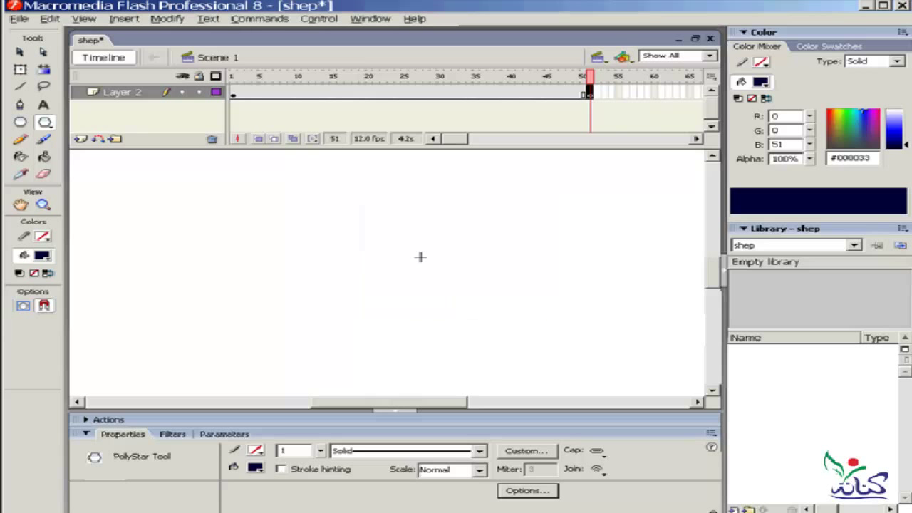
Draw the dark five-point star on frame 51 and move it lower left on the stage
drag(269, 183, 199, 248)
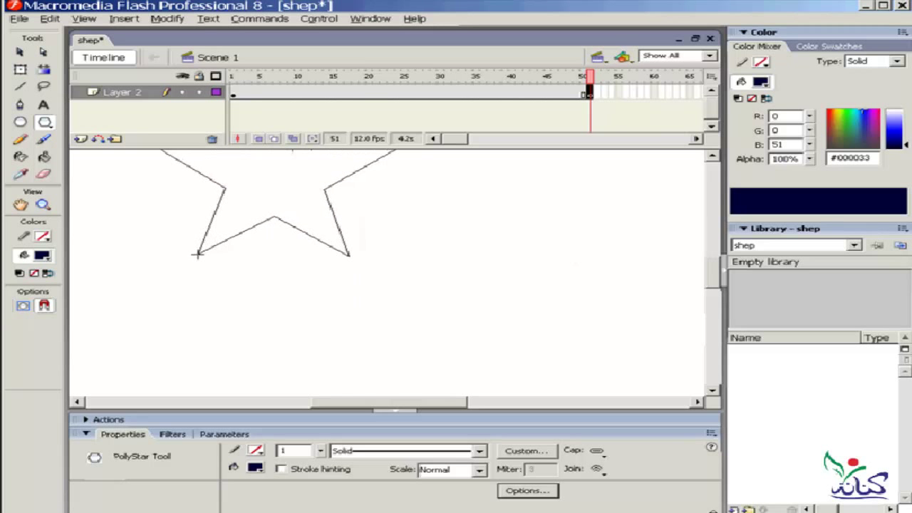
drag(199, 248, 199, 251)
click(20, 52)
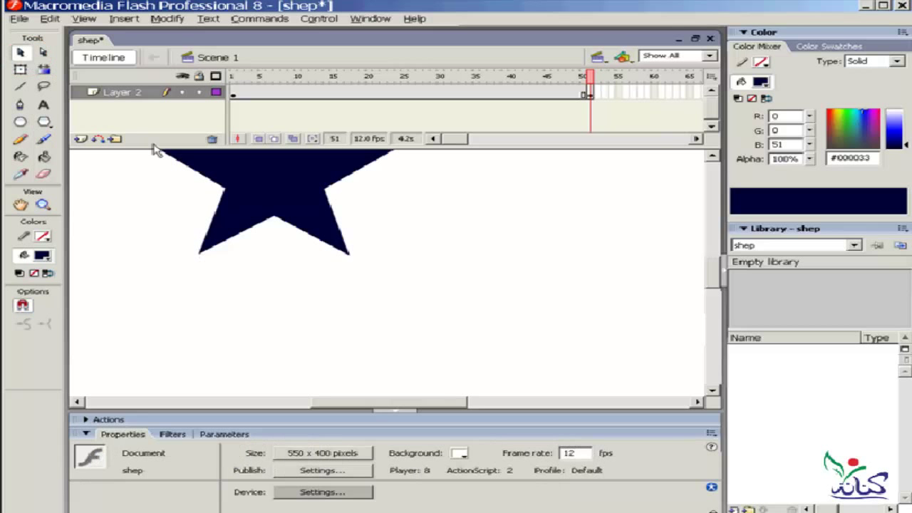
click(292, 178)
mouse_move(288, 174)
mouse_down()
mouse_move(242, 235)
mouse_move(200, 230)
mouse_up()
click(479, 262)
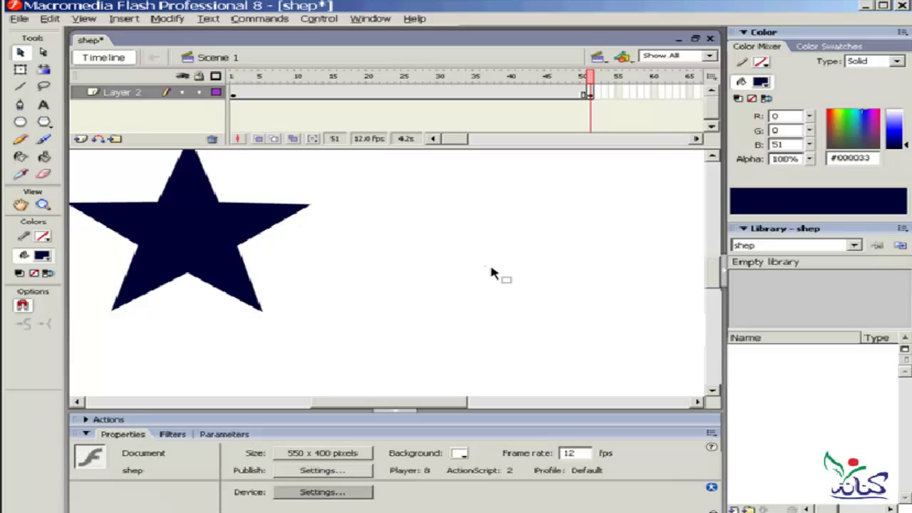
Scroll the view and check frames 49 and 51 of the pentagon-to-star span
drag(407, 403, 375, 403)
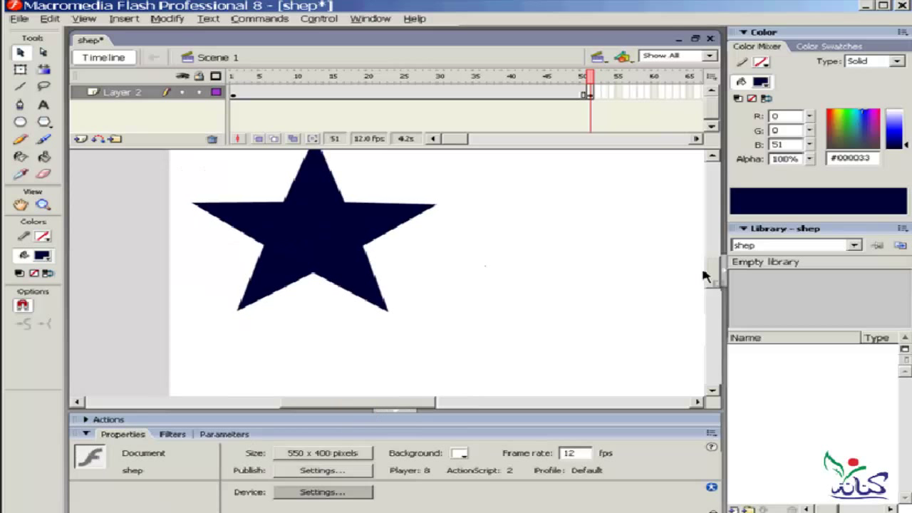
drag(716, 282, 716, 276)
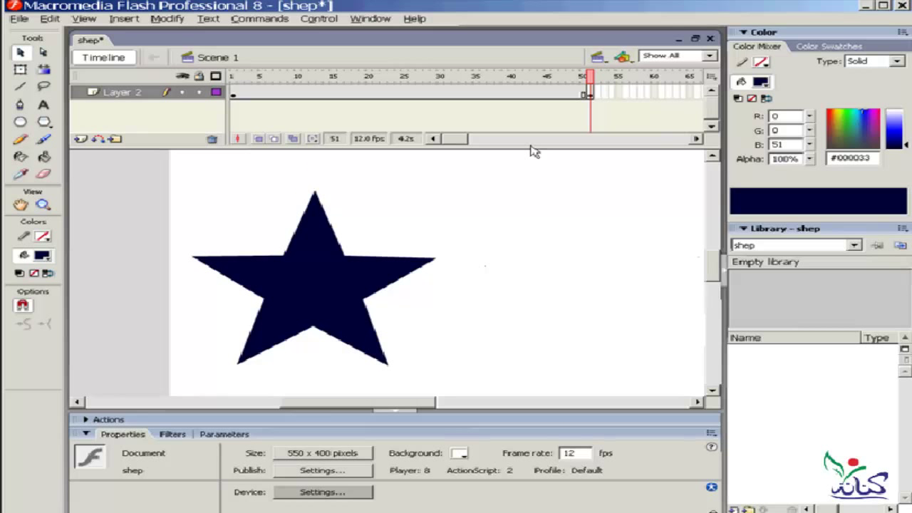
click(577, 93)
click(590, 94)
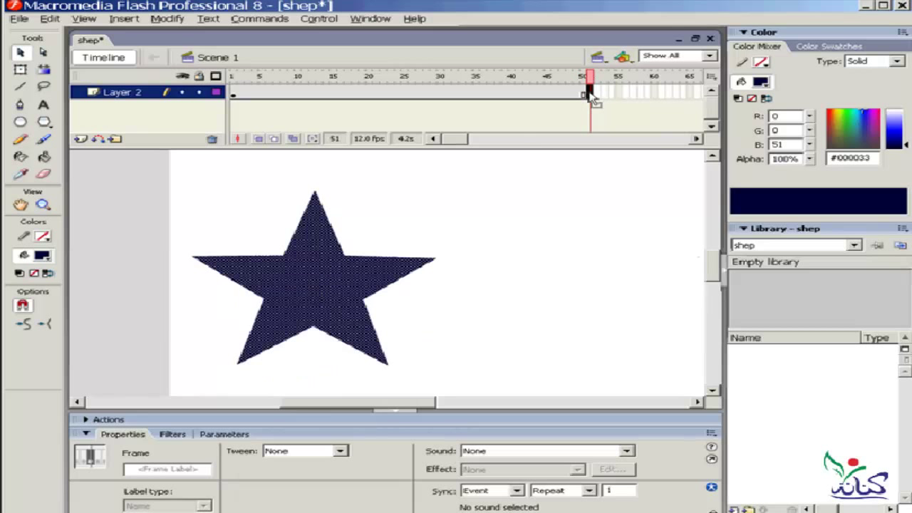
click(502, 274)
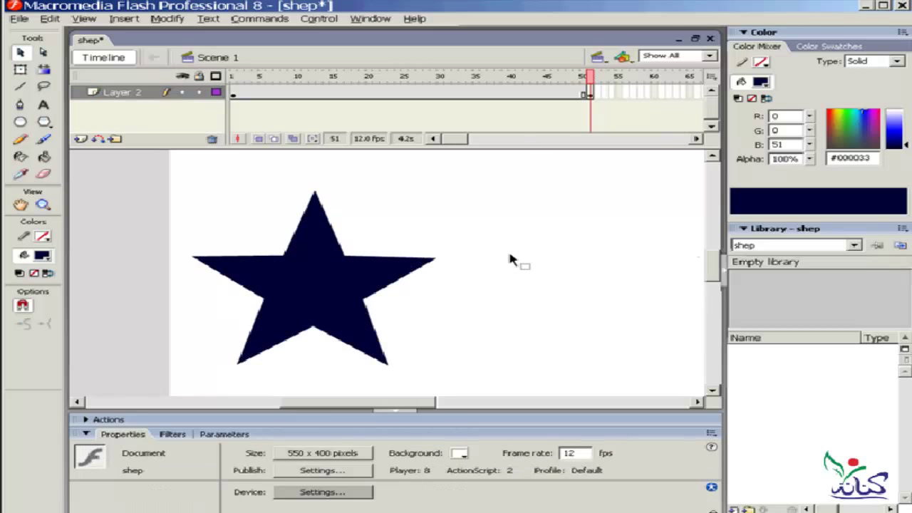
Apply a Shape tween between the pentagon and star keyframes and scrub to preview the morph
click(341, 94)
right_click(340, 95)
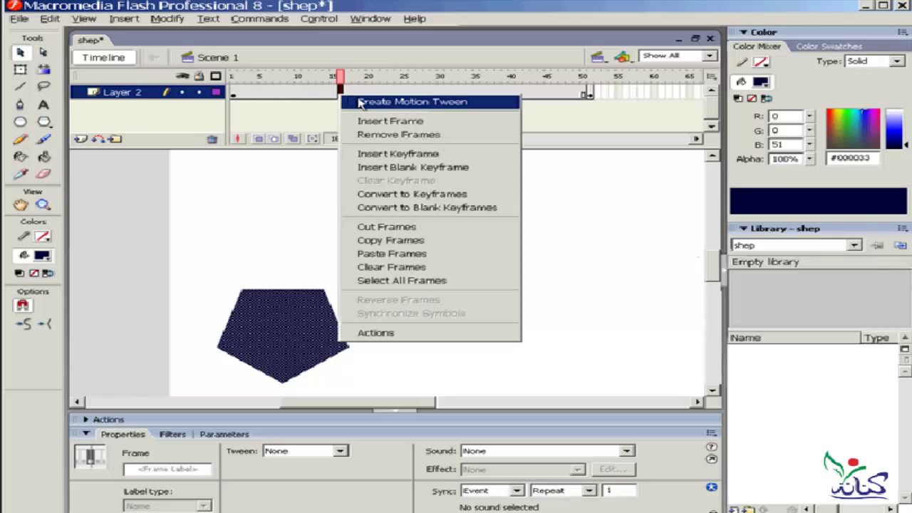
click(341, 63)
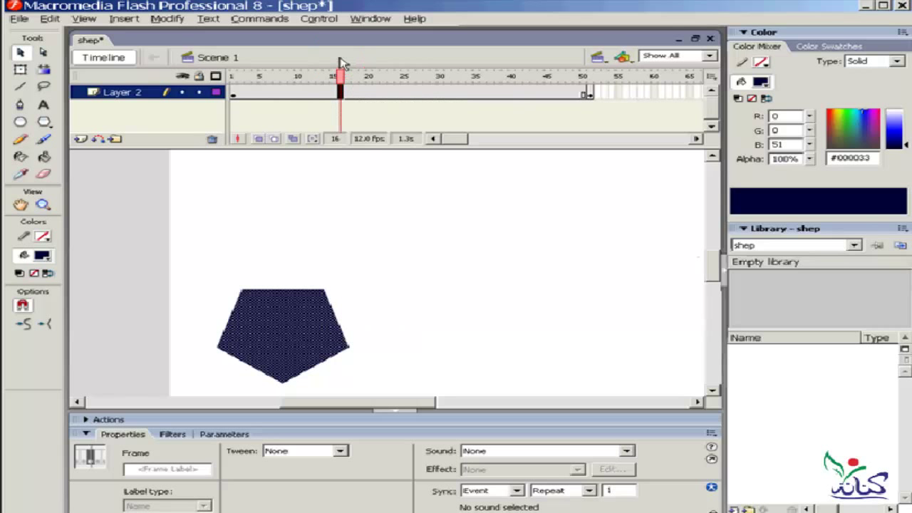
click(348, 94)
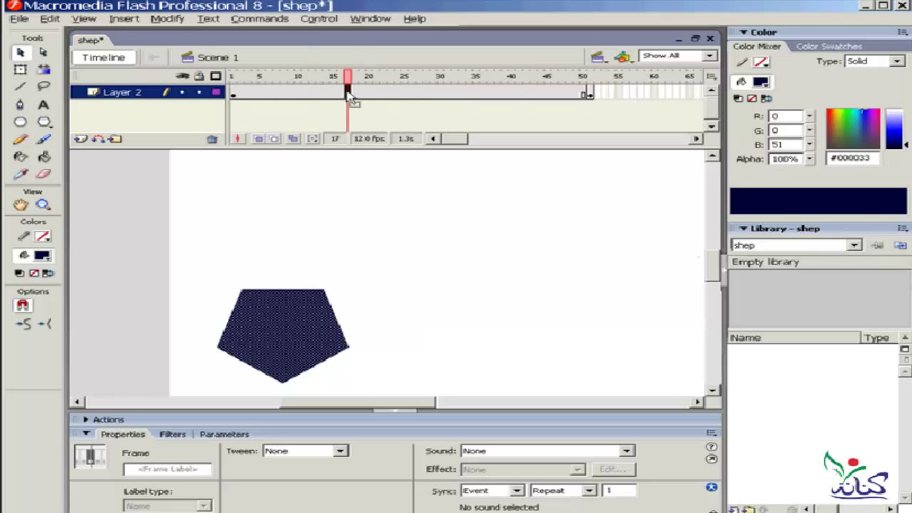
click(341, 452)
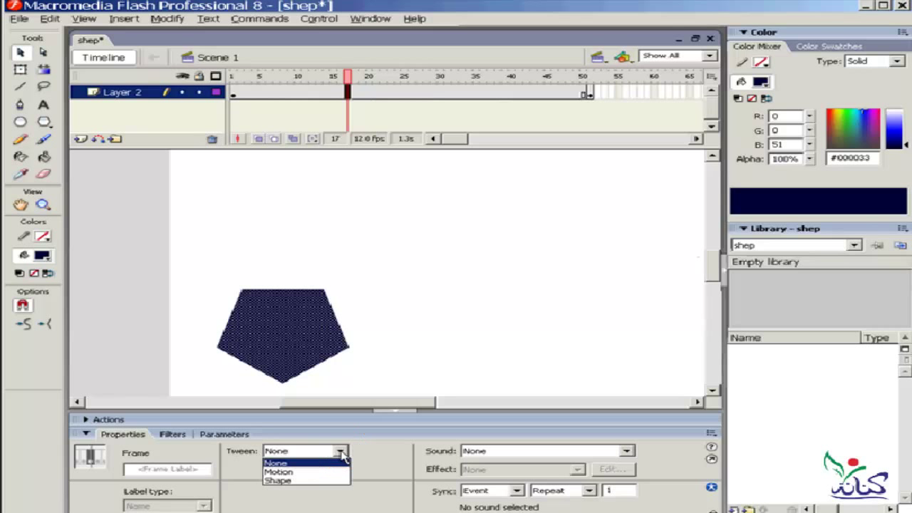
click(315, 481)
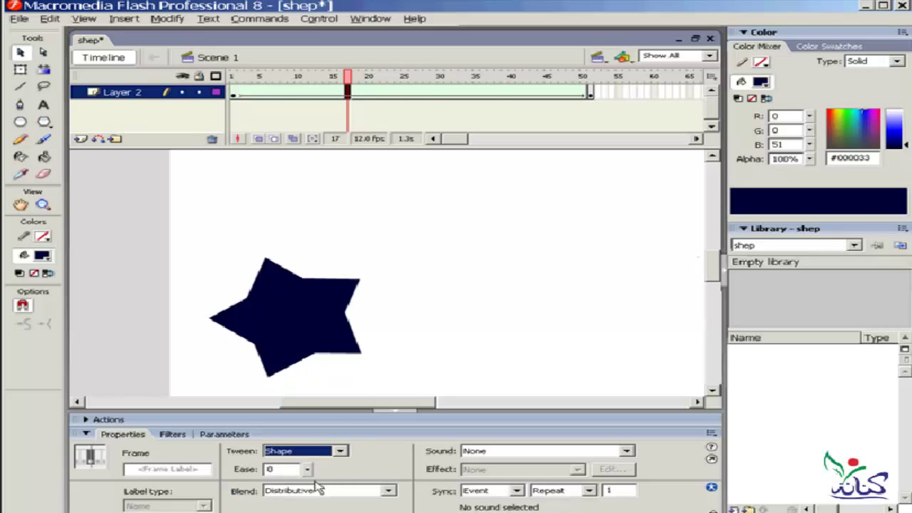
drag(350, 75, 586, 102)
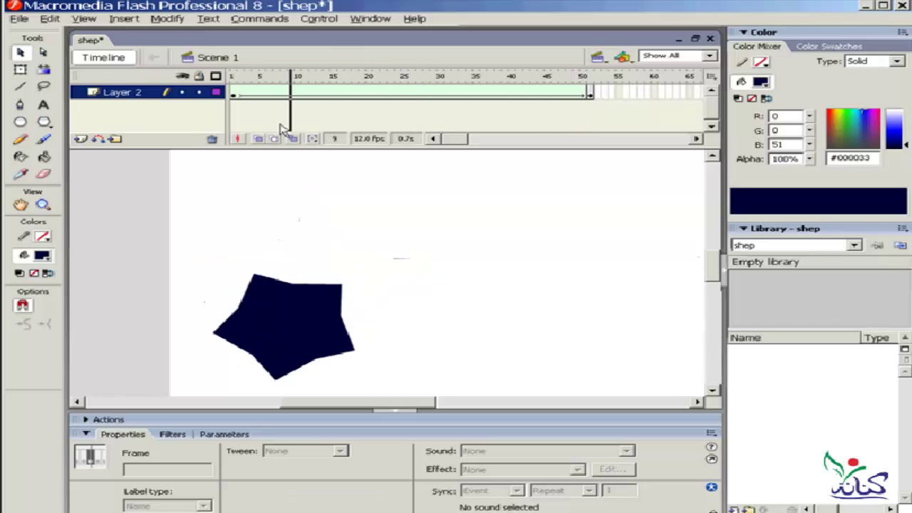
drag(586, 102, 235, 129)
click(335, 240)
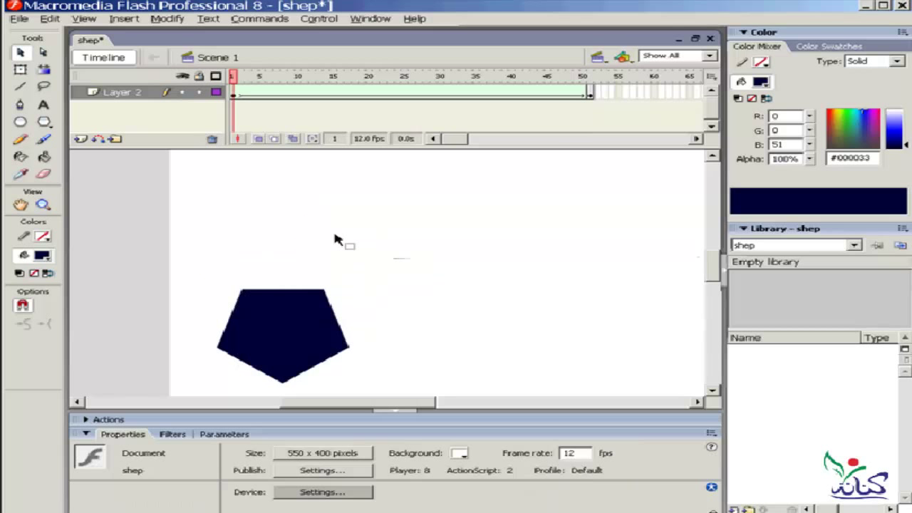
Add two shape hints and pin them to the pentagon's bottom and top-right corners
key(ctrl+shift+h)
drag(280, 380, 283, 384)
drag(283, 336, 324, 290)
On frame 51, place the hints on the star's bottom-left and top points, then scrub the tween
click(591, 93)
click(541, 239)
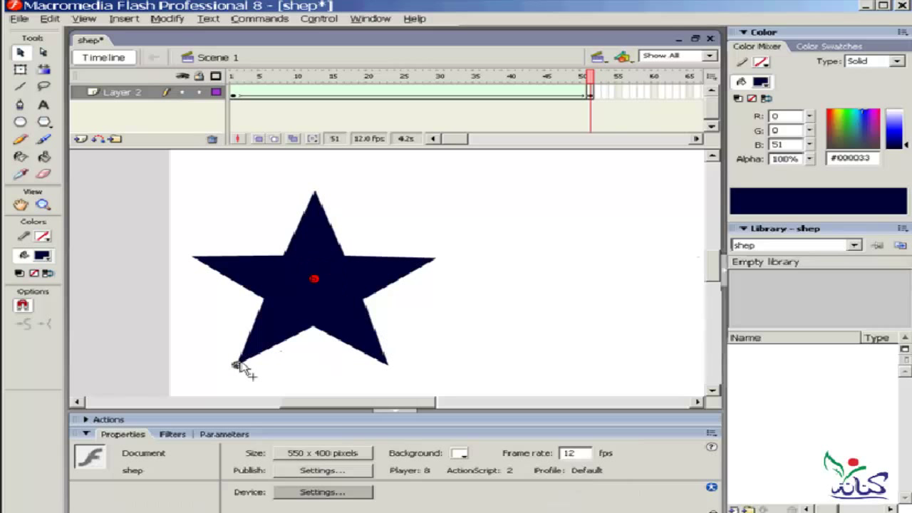
drag(239, 367, 238, 366)
drag(314, 279, 314, 192)
key(comma)
key(comma)
key(comma)
key(comma)
key(comma)
key(comma)
key(comma)
key(comma)
key(comma)
key(comma)
key(comma)
key(comma)
key(comma)
key(comma)
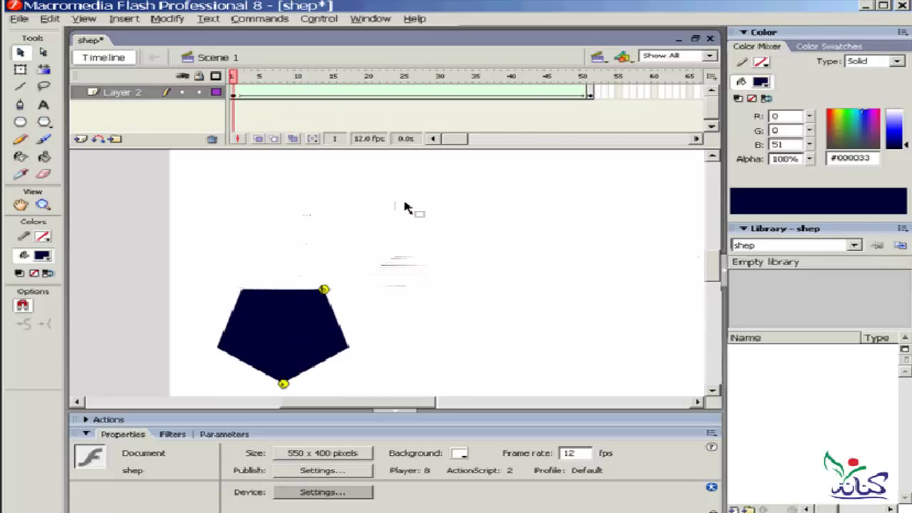
key(period)
key(period)
key(period)
key(period)
key(period)
key(period)
key(period)
key(period)
key(period)
key(period)
key(period)
key(period)
key(period)
key(z)
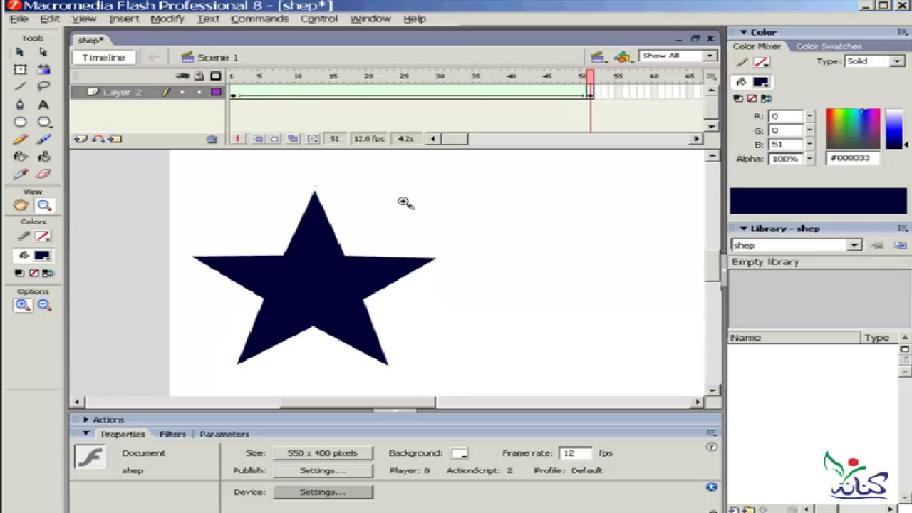
Preview the pentagon-to-star morph from frame 1 and check the star on frame 51
click(236, 94)
key(Return)
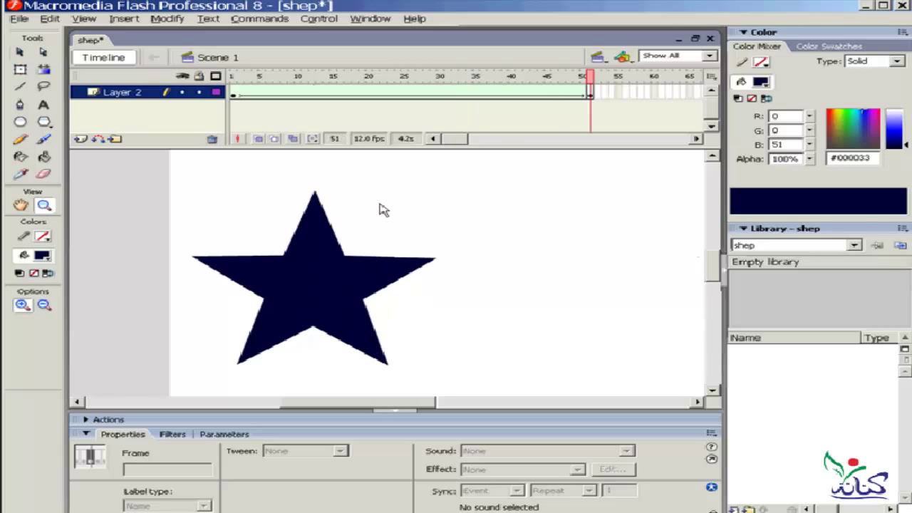
key(comma)
key(comma)
key(comma)
key(comma)
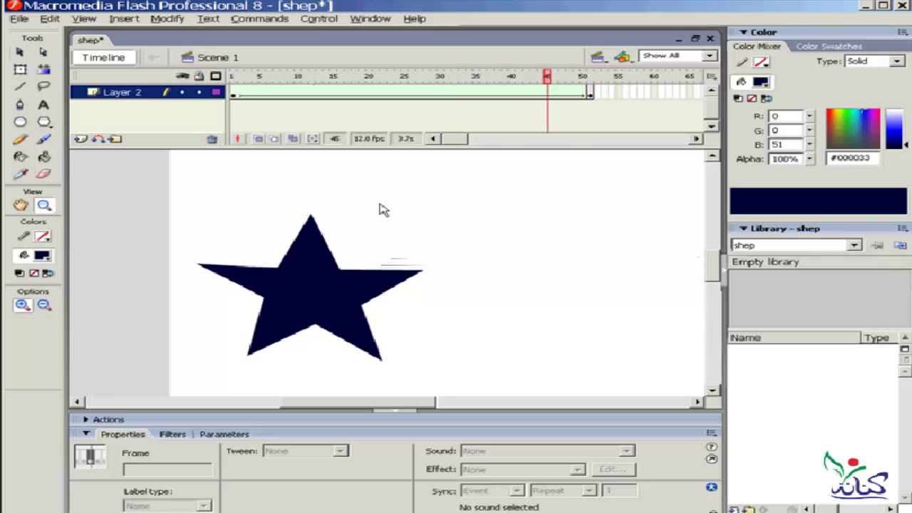
click(591, 94)
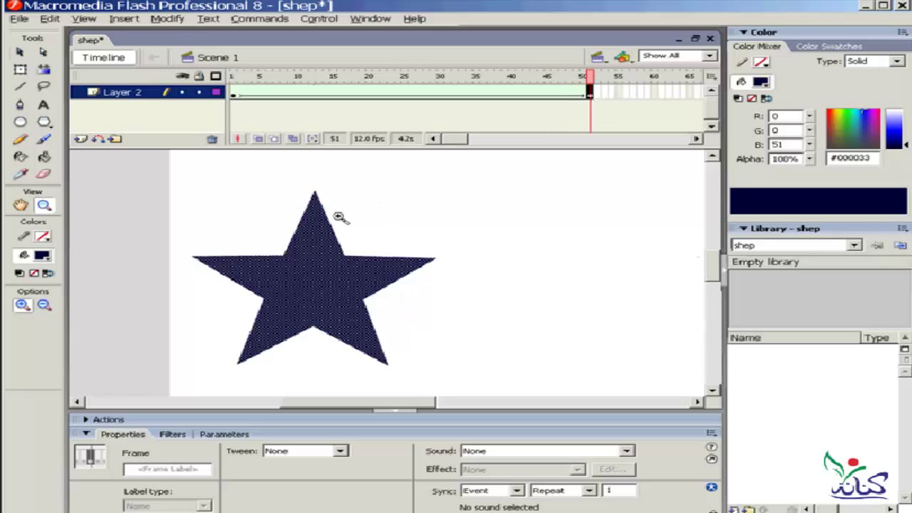
On frame 1, select the pentagon and move it up toward the stage centre
click(20, 52)
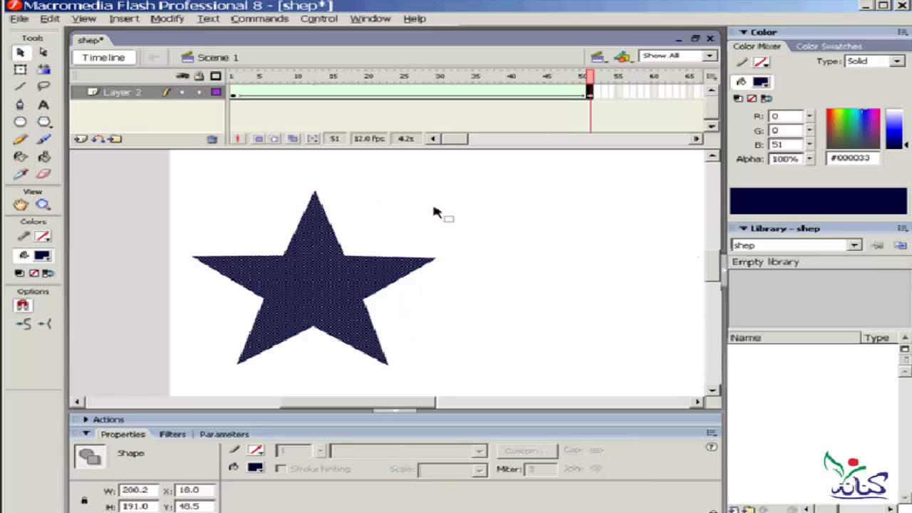
click(450, 222)
click(332, 277)
click(234, 93)
click(438, 276)
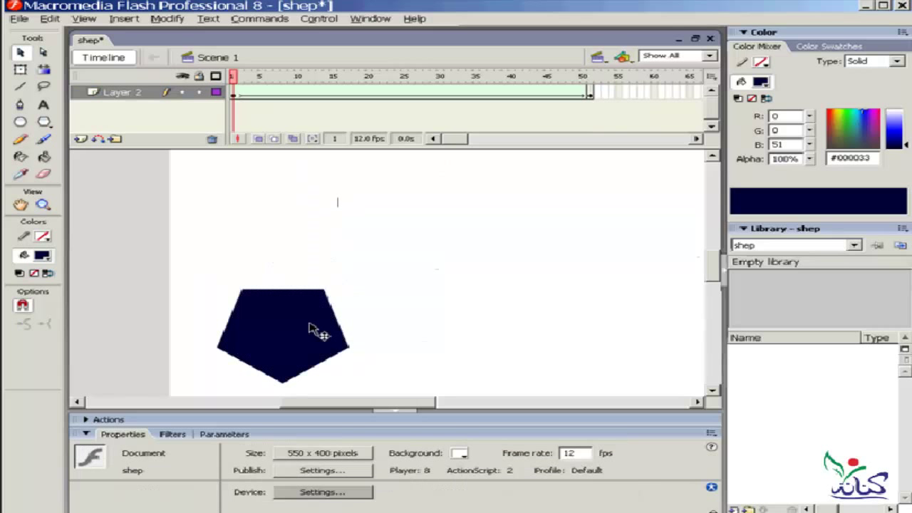
click(311, 329)
click(444, 292)
mouse_move(291, 322)
mouse_down()
mouse_move(445, 219)
mouse_move(460, 251)
mouse_up()
Replay the tween from frame 1 to check the repositioned pentagon
click(235, 94)
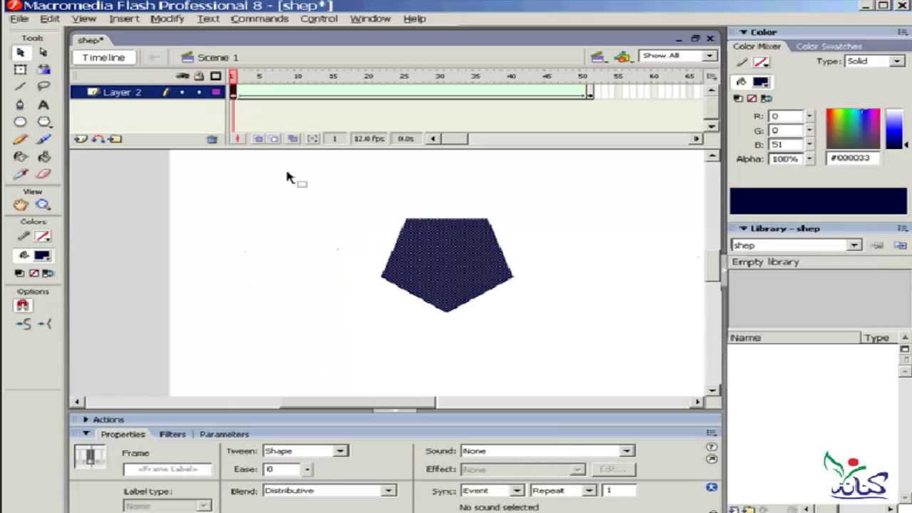
key(Return)
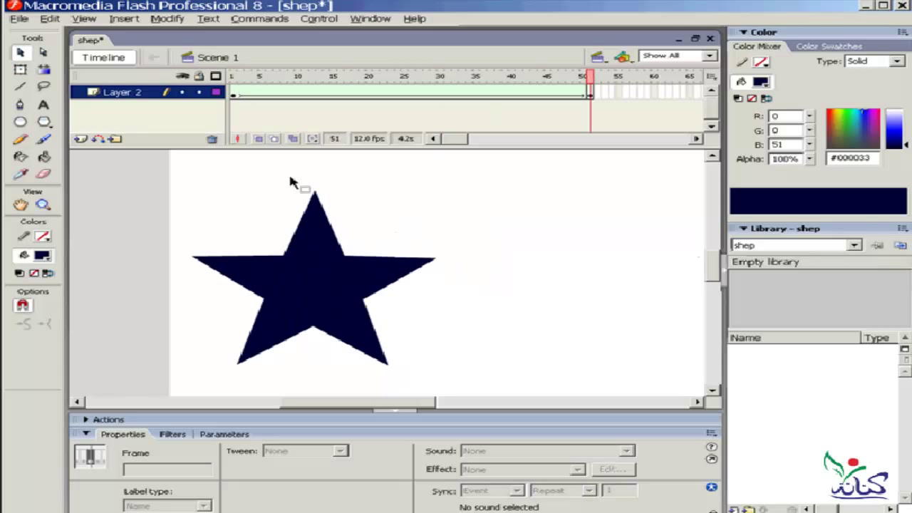
key(comma)
key(comma)
key(comma)
key(comma)
key(comma)
key(comma)
key(comma)
key(comma)
key(comma)
key(comma)
key(comma)
key(comma)
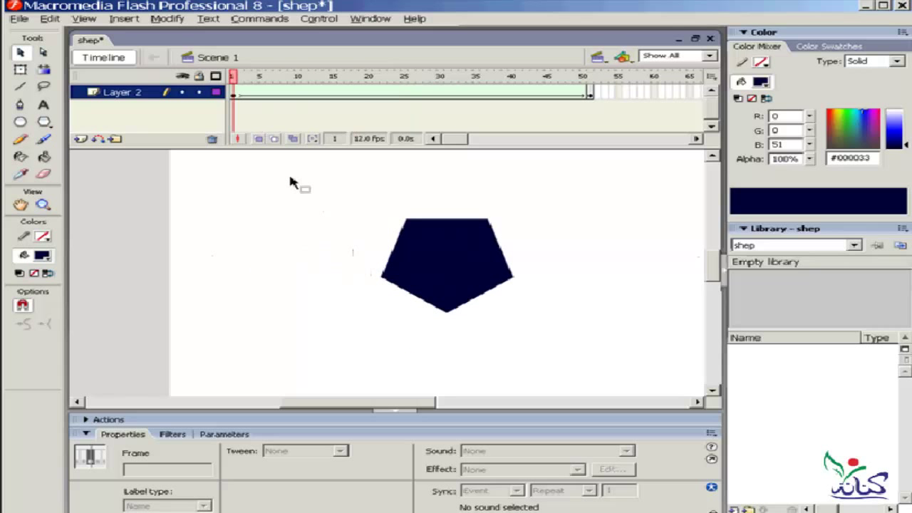
click(270, 247)
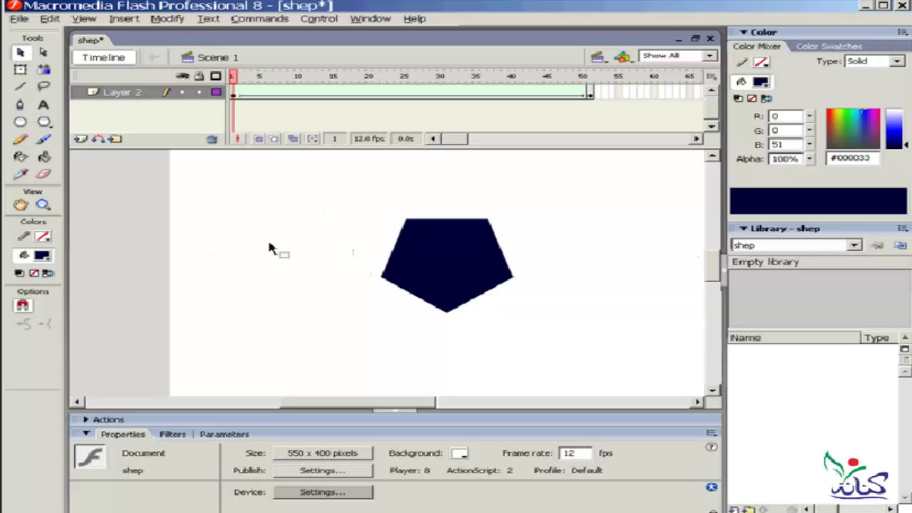
click(43, 52)
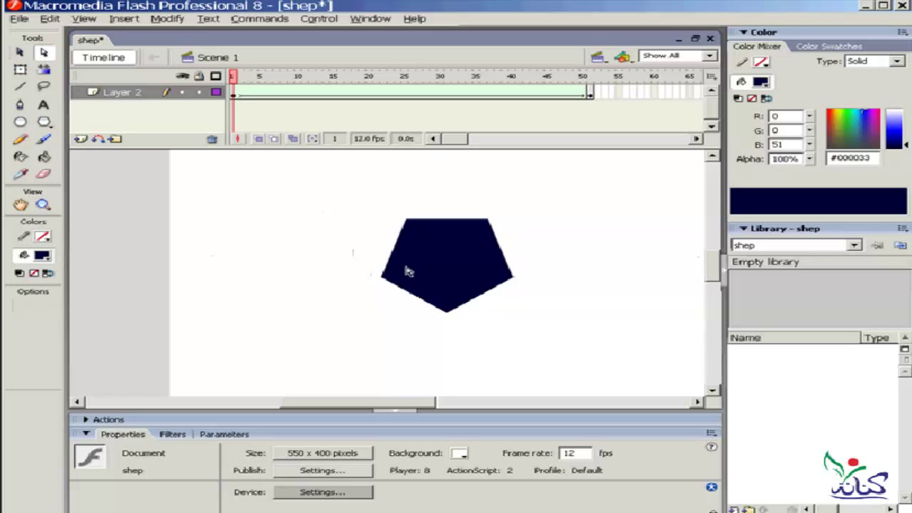
Move the pentagon left so it sits level with the star
click(20, 52)
drag(447, 274, 289, 283)
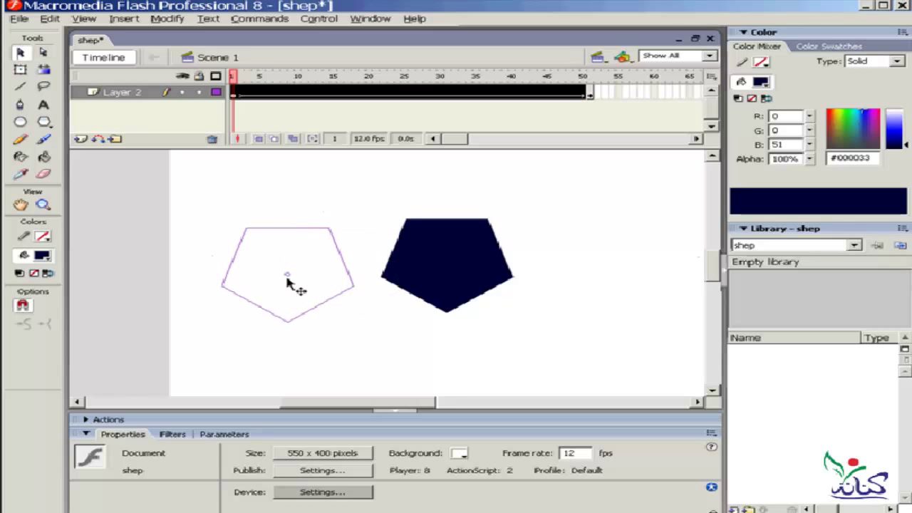
right_click(290, 275)
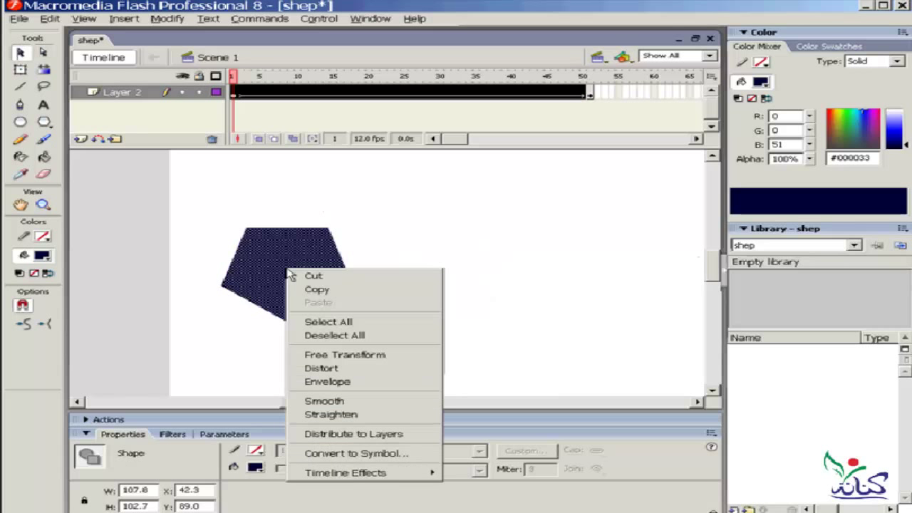
click(422, 213)
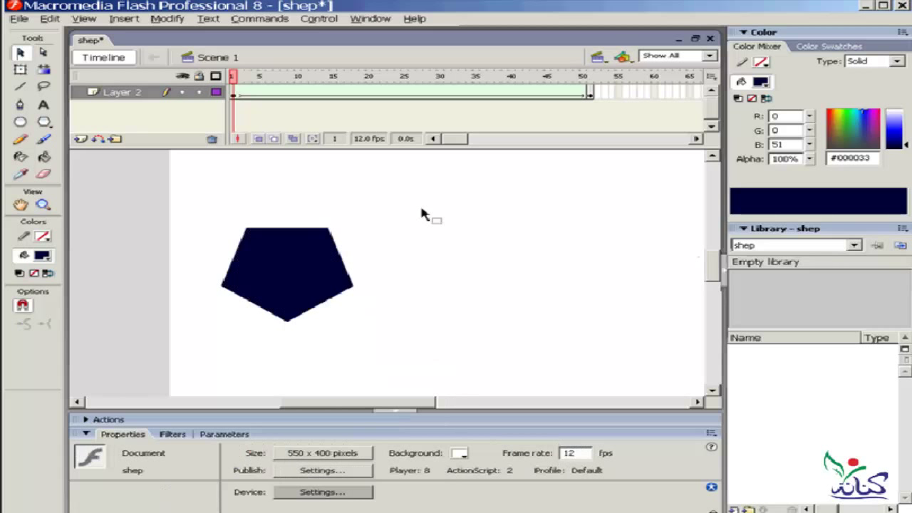
click(318, 271)
click(426, 254)
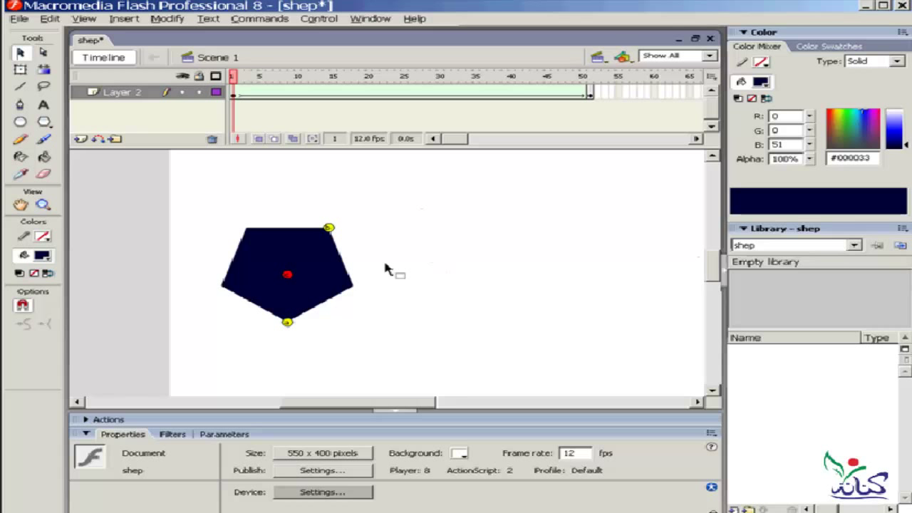
Pin a third hint from the pentagon's top-left corner to the star's right point, then run Test Movie
drag(288, 276, 246, 227)
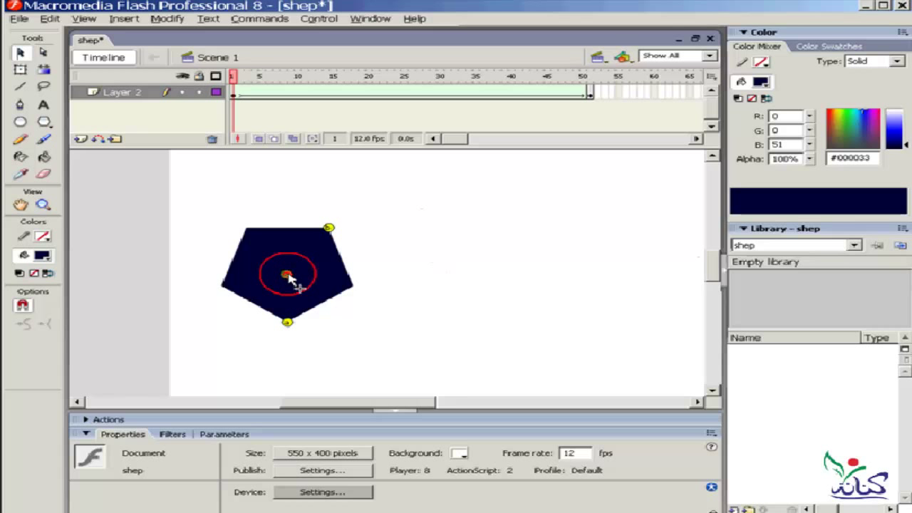
click(592, 96)
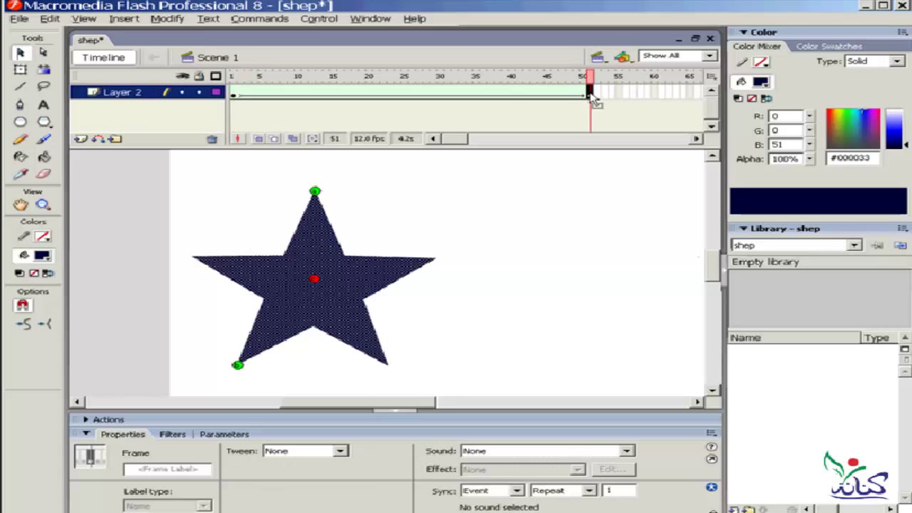
mouse_move(315, 278)
mouse_down()
mouse_move(412, 278)
mouse_move(437, 259)
mouse_up()
click(496, 241)
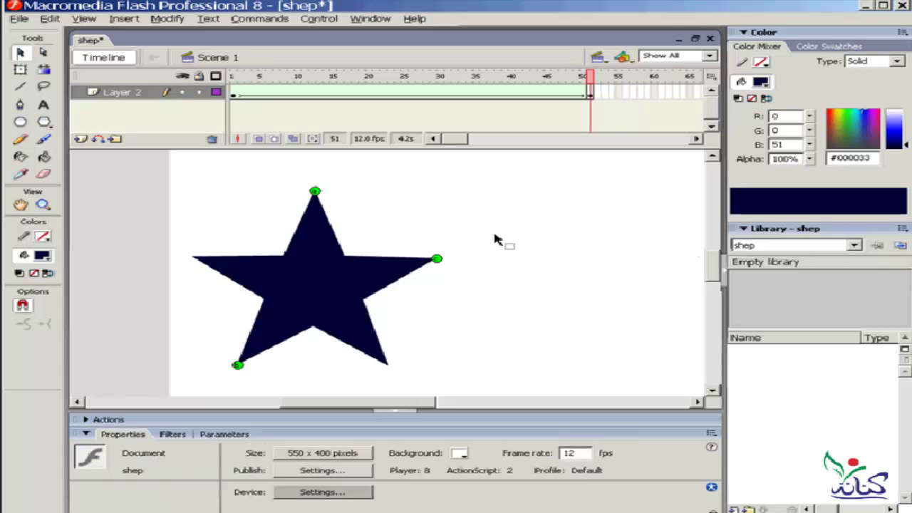
key(ctrl+Return)
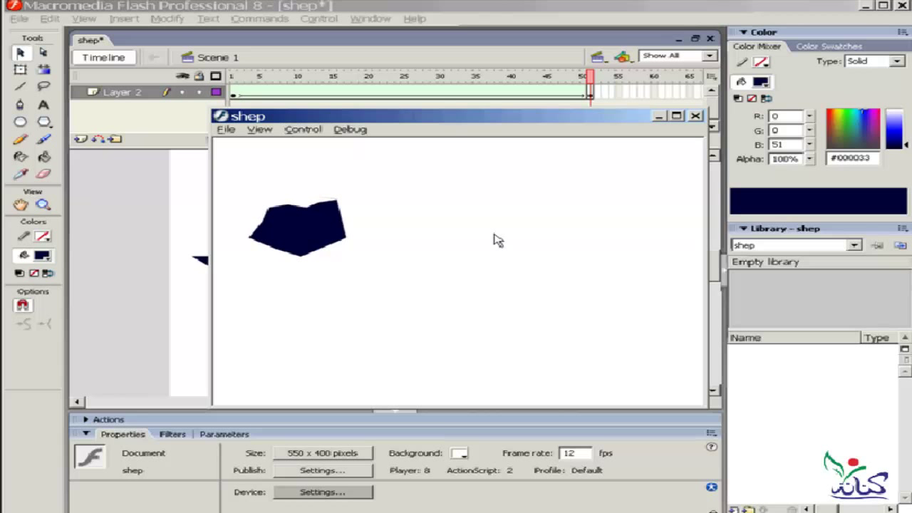